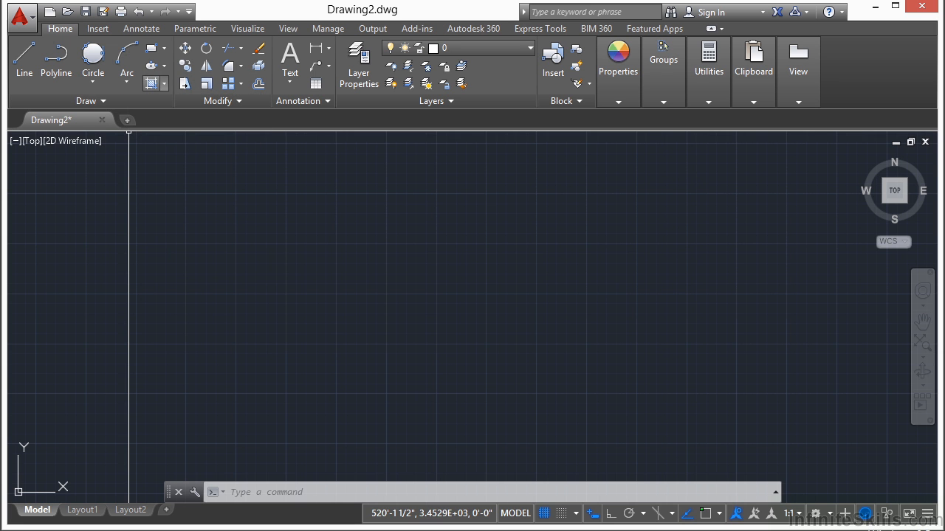
key(Escape)
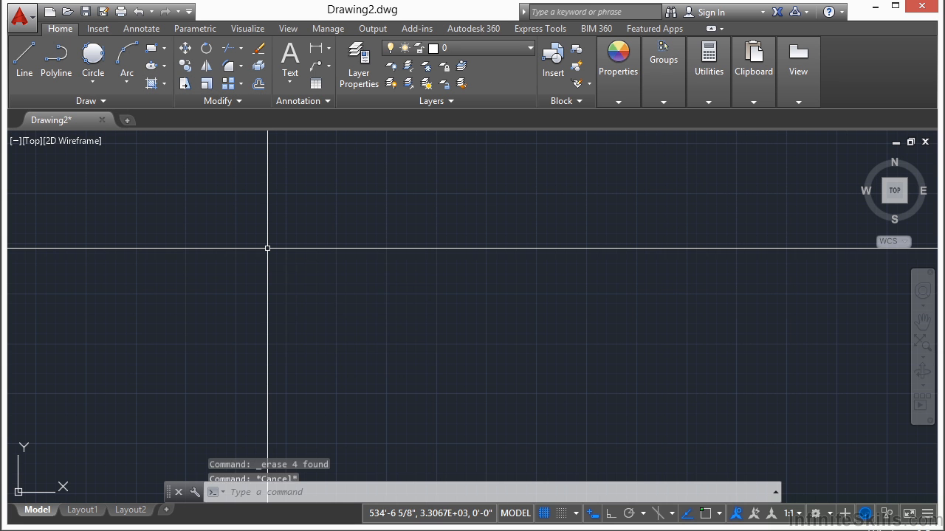
text(A)
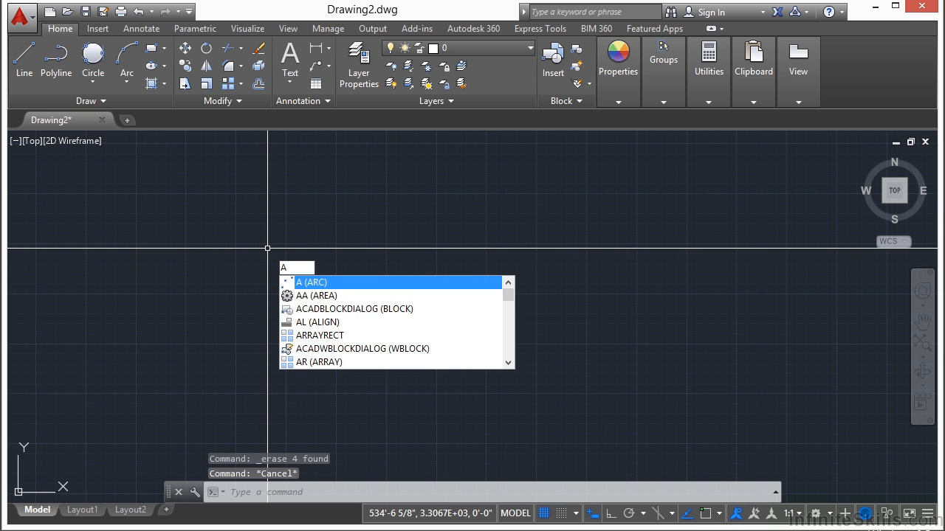
key(Escape)
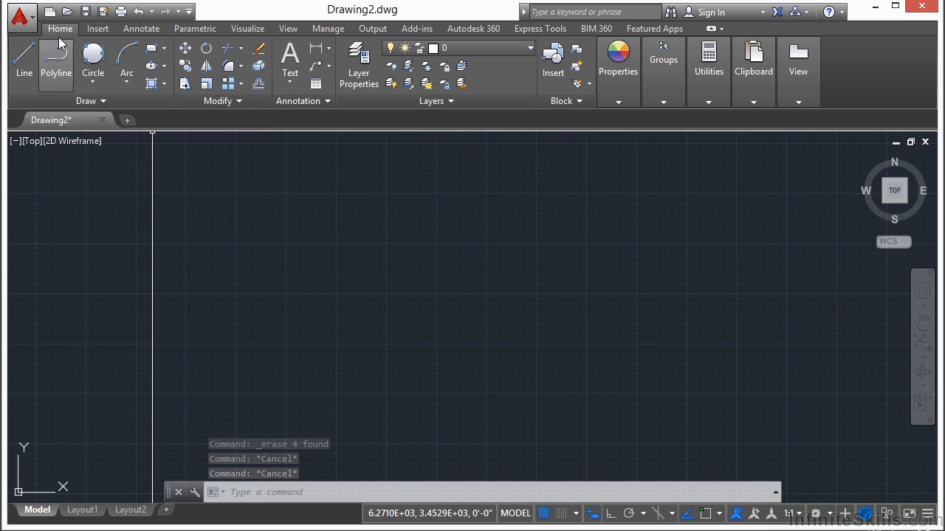
Step: Draw an upward-bulging three-point arc across the middle of the empty drawing
click(129, 57)
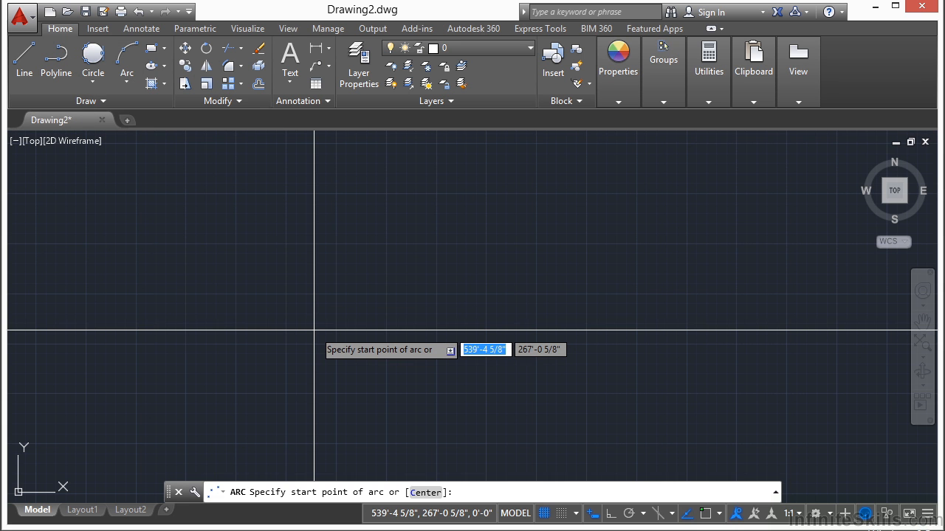
click(282, 293)
click(419, 226)
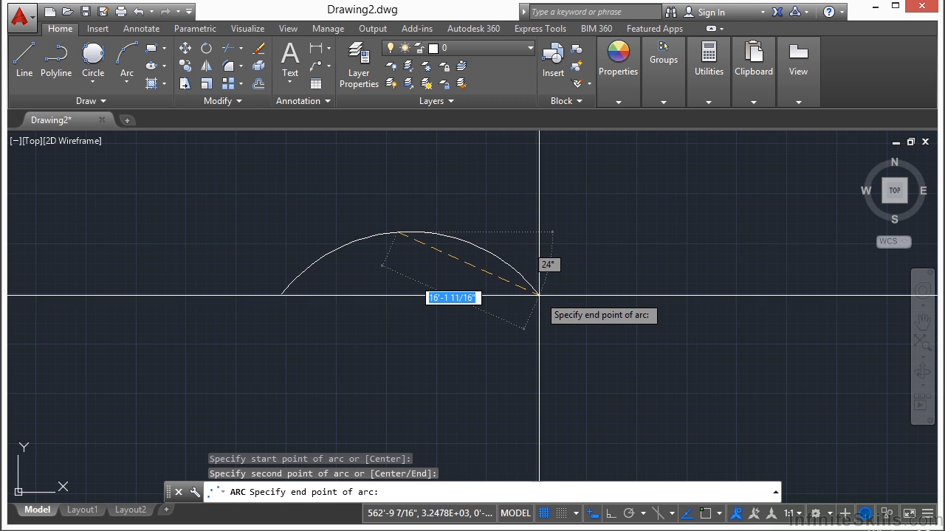
click(580, 298)
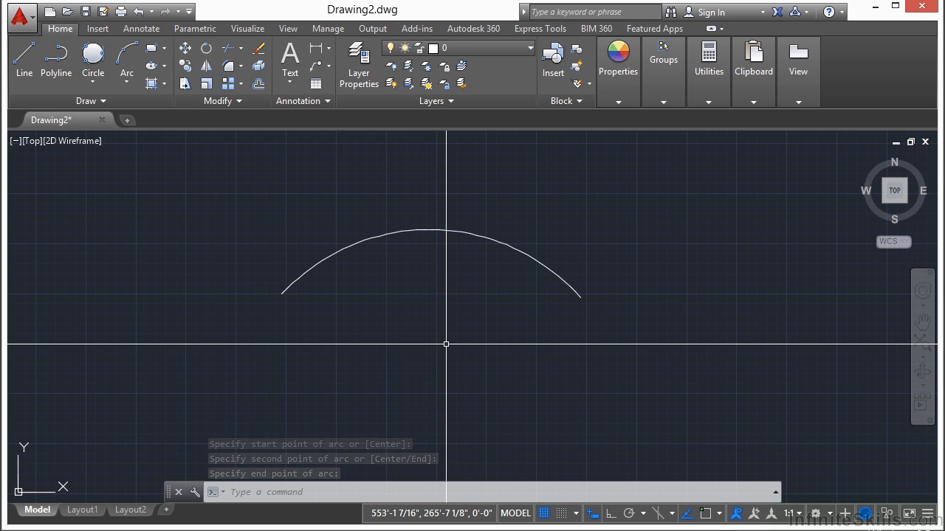
scroll(407, 341, down, 2)
text(arc)
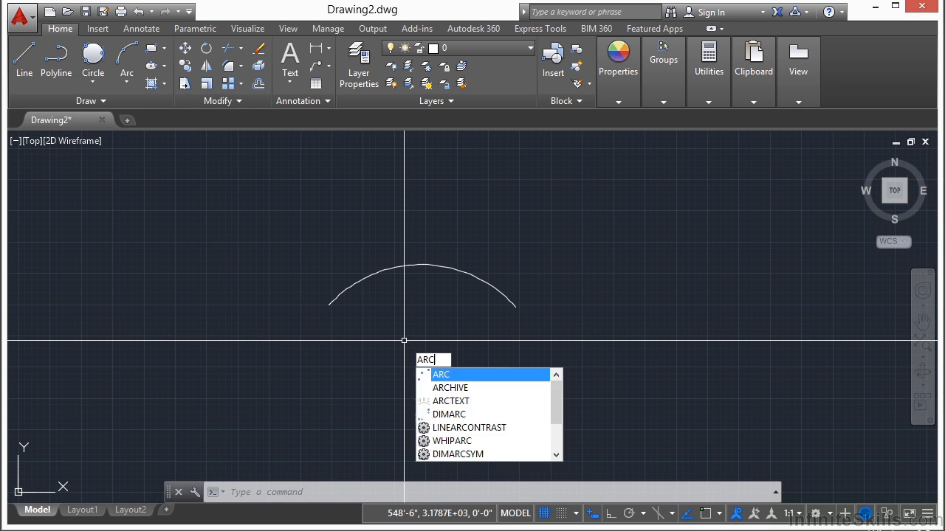
key(Return)
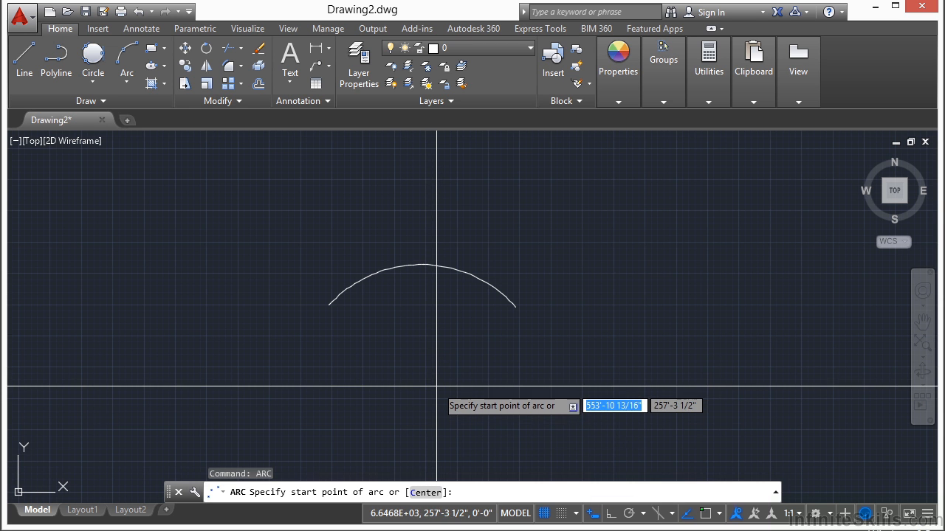
key(Escape)
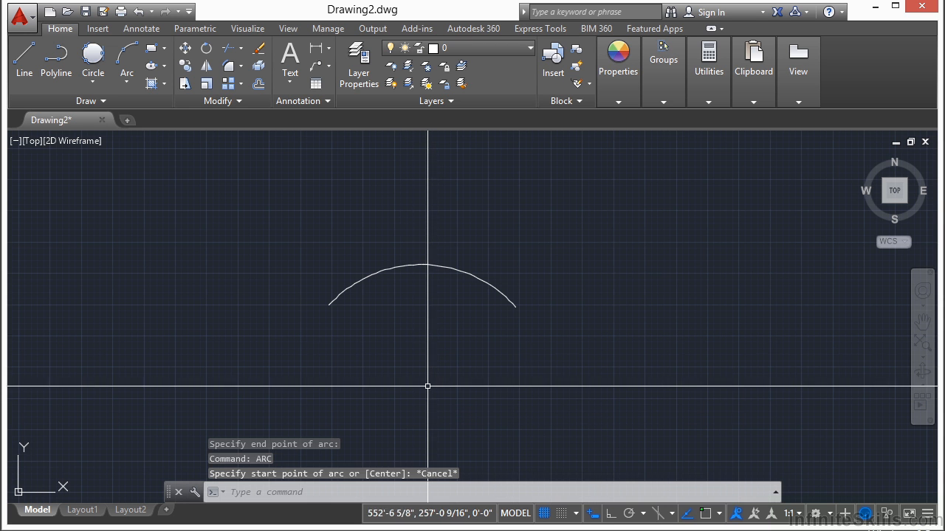
middle_drag(431, 321, 399, 261)
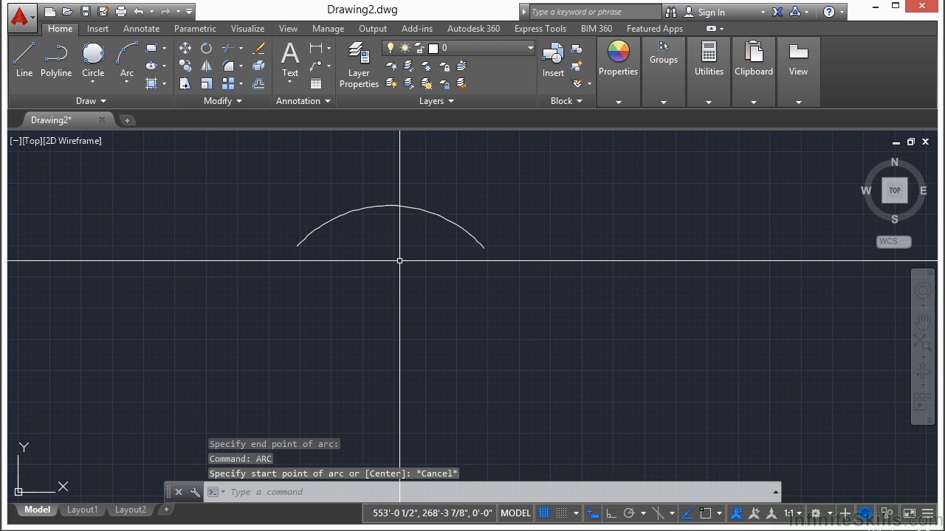
click(130, 85)
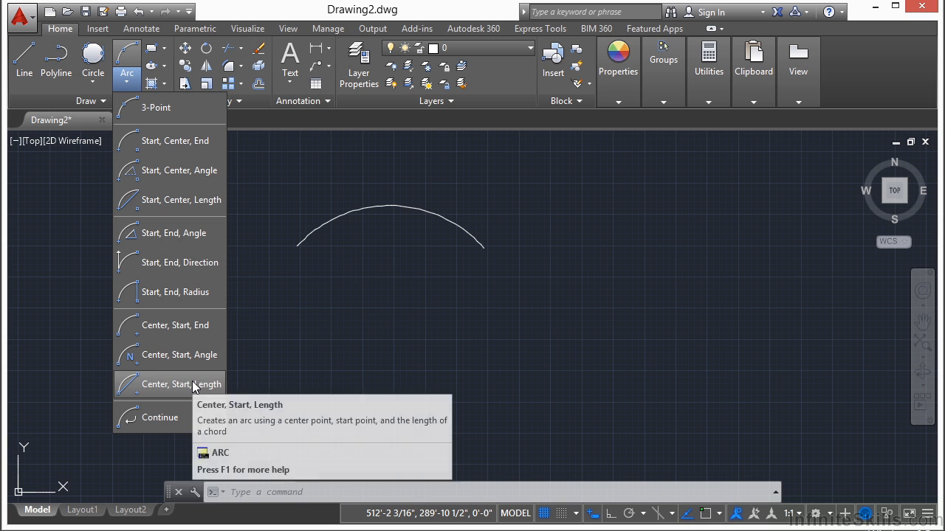
click(257, 384)
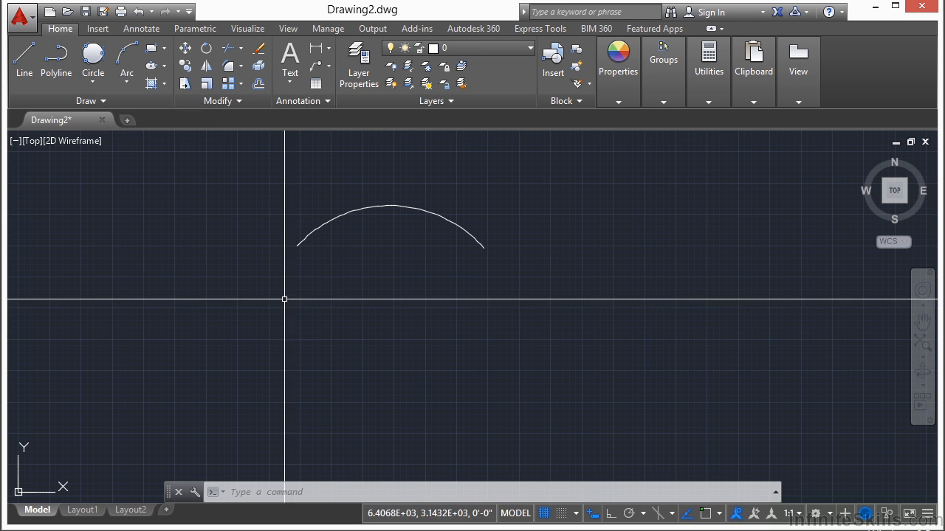
Step: Draw a large arc below the first one using the Center option, placing its center, start and end points freehand
click(127, 59)
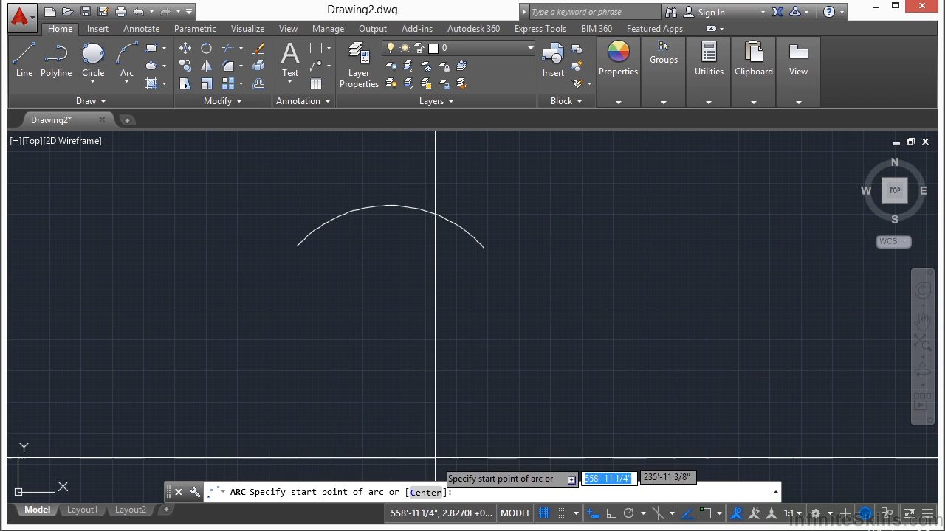
click(432, 493)
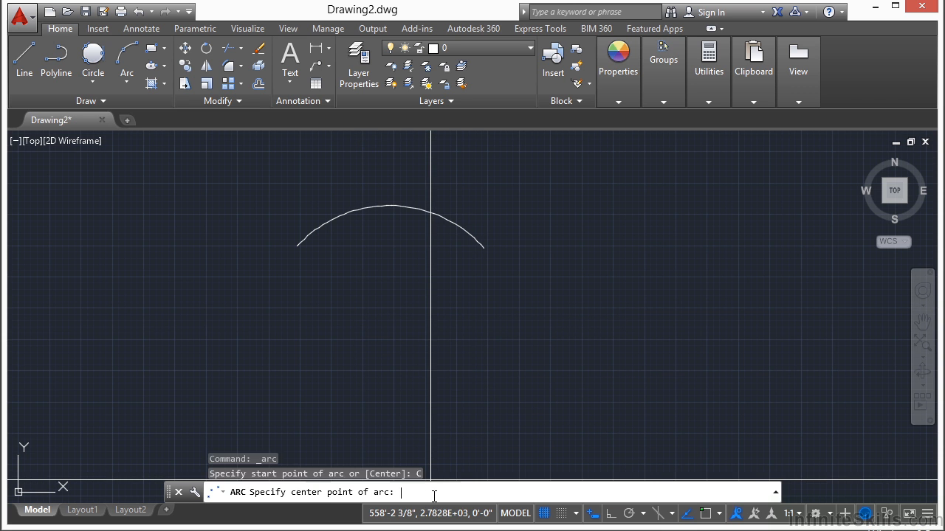
click(431, 349)
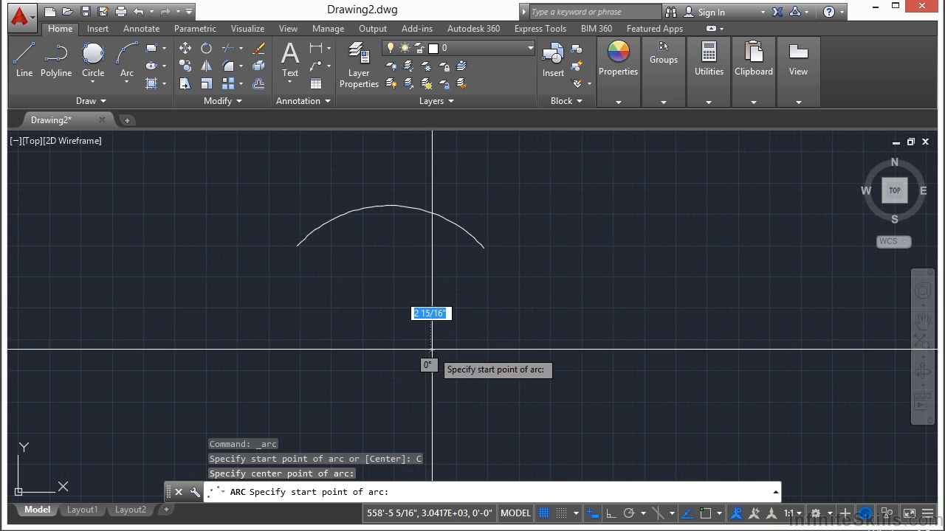
click(334, 326)
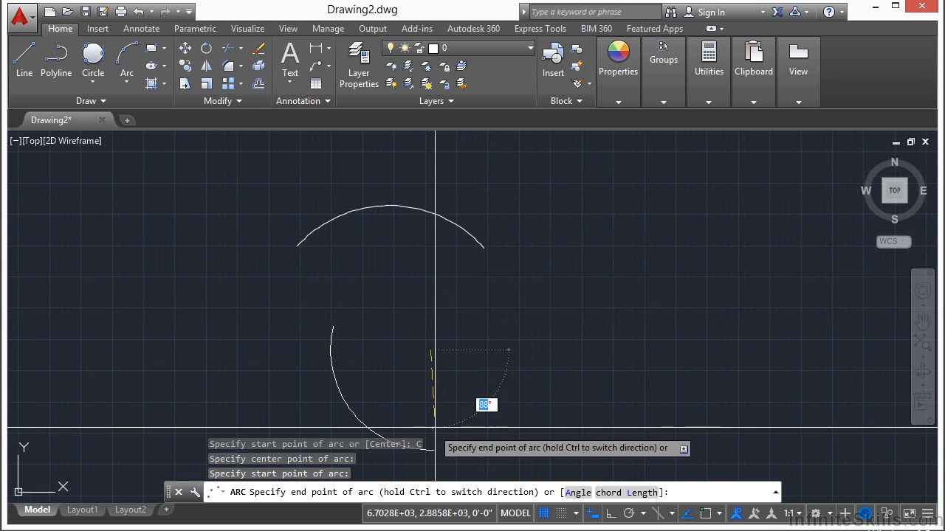
click(494, 304)
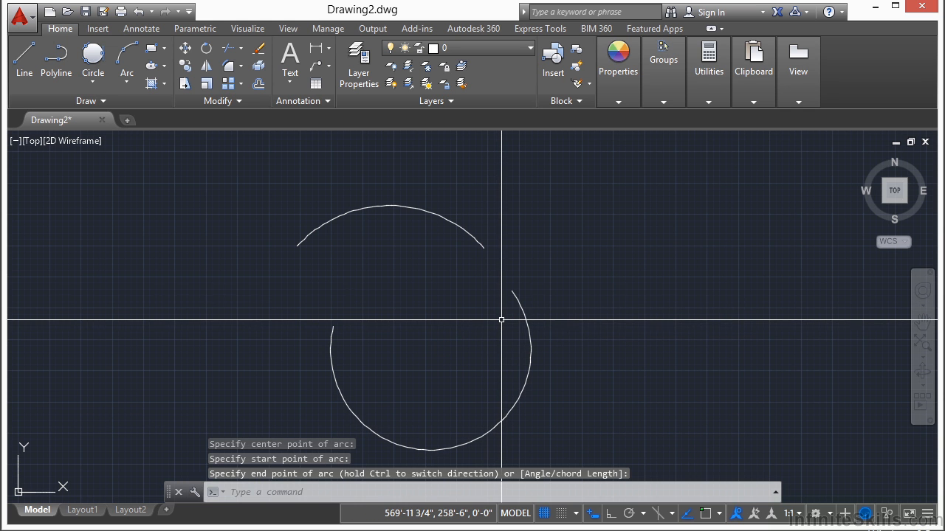
Step: Open the drawing Arc Examples.dwg from the 05 folder
key(ctrl+o)
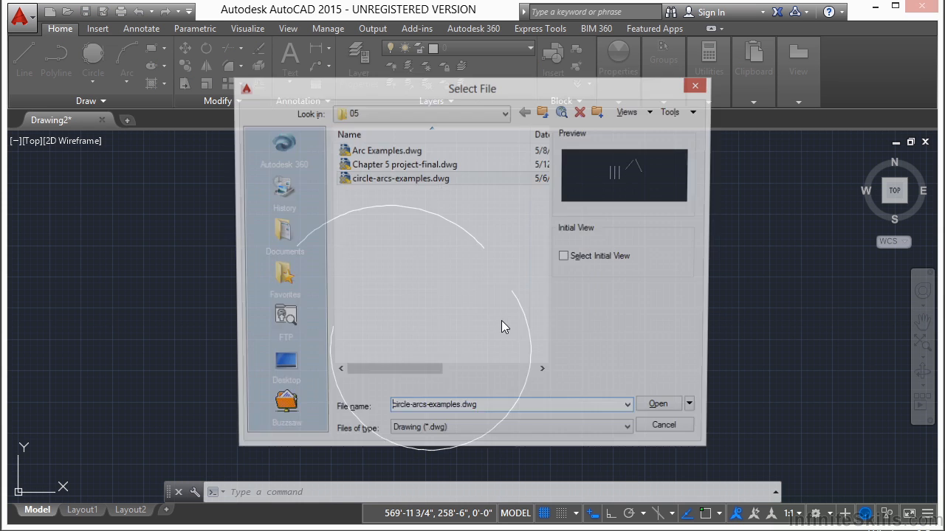
click(405, 151)
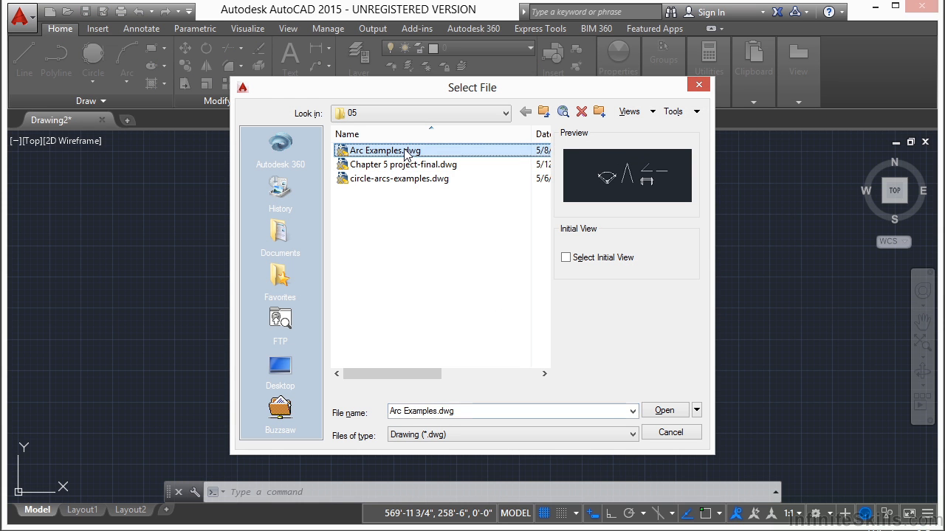
click(664, 411)
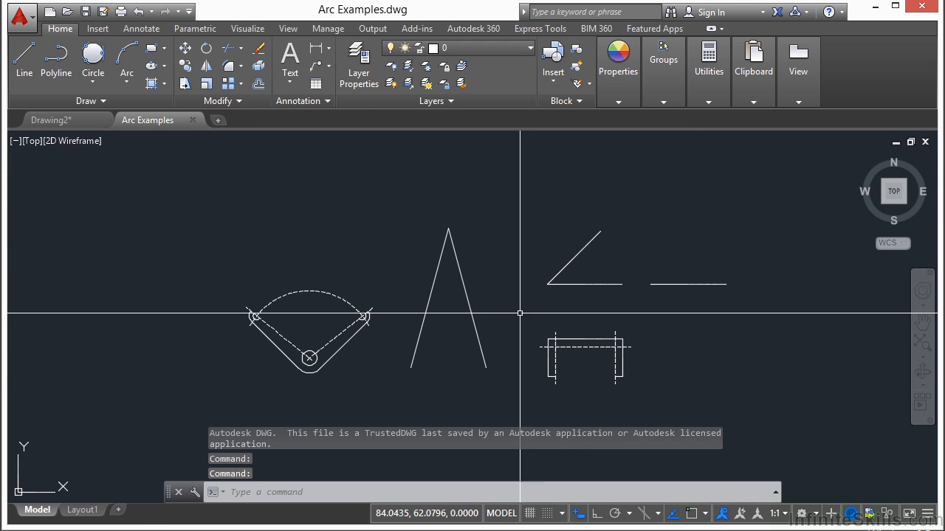
Step: Begin a Start, Center, End arc on the V-shaped part, snapping its start to the upper endpoint of the outer arc on the right arm
middle_drag(507, 302, 453, 278)
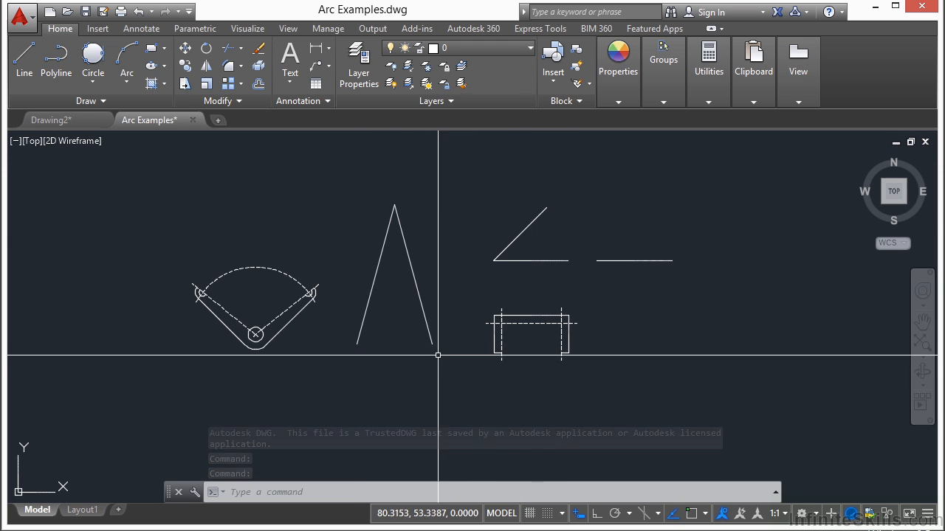
scroll(292, 324, up, 2)
scroll(292, 325, up, 2)
middle_drag(189, 262, 380, 270)
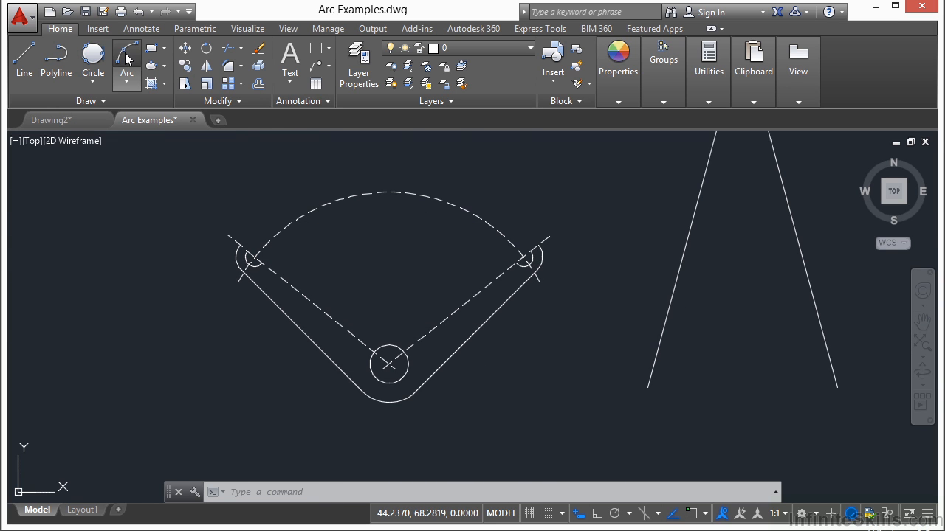
click(127, 57)
click(127, 83)
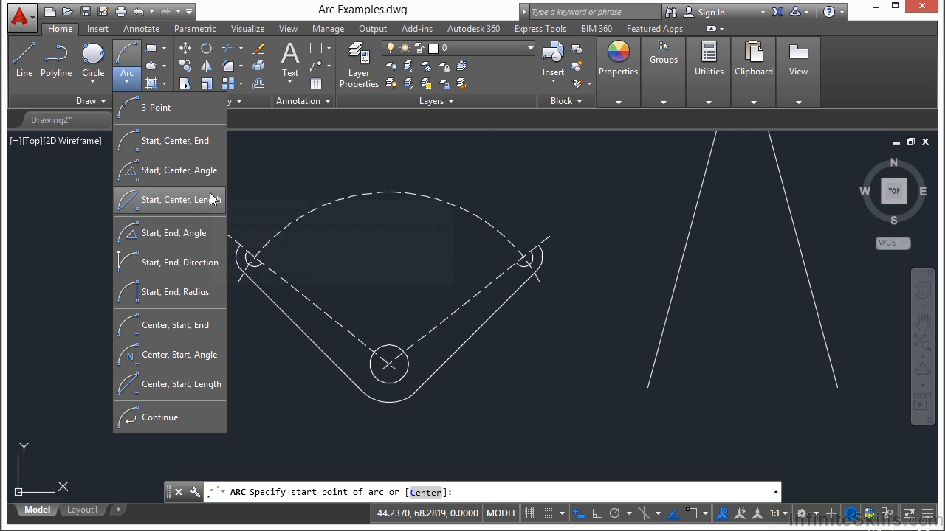
click(177, 144)
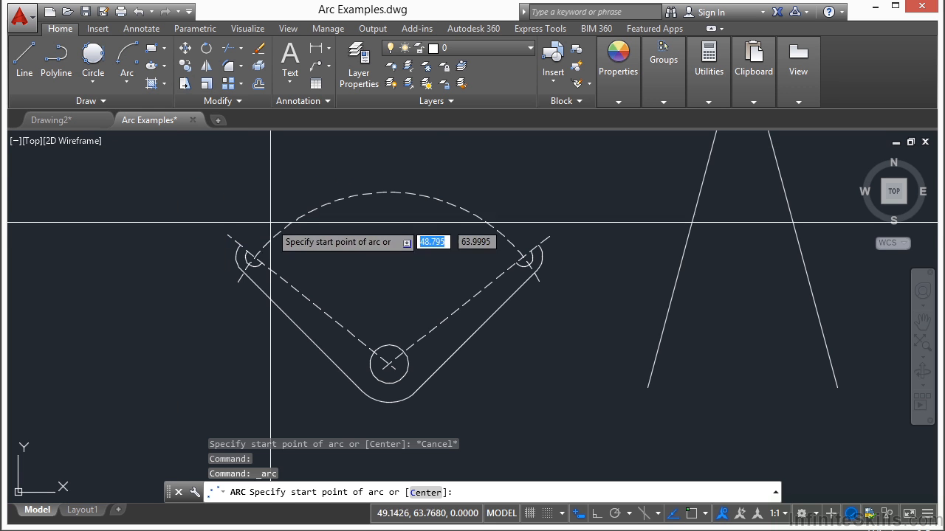
text(en)
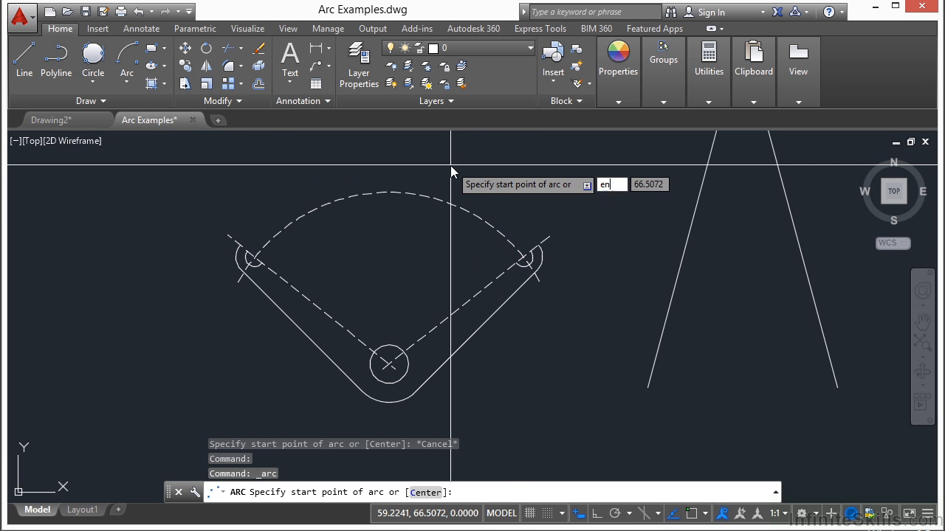
text(end)
key(Return)
scroll(553, 258, up, 4)
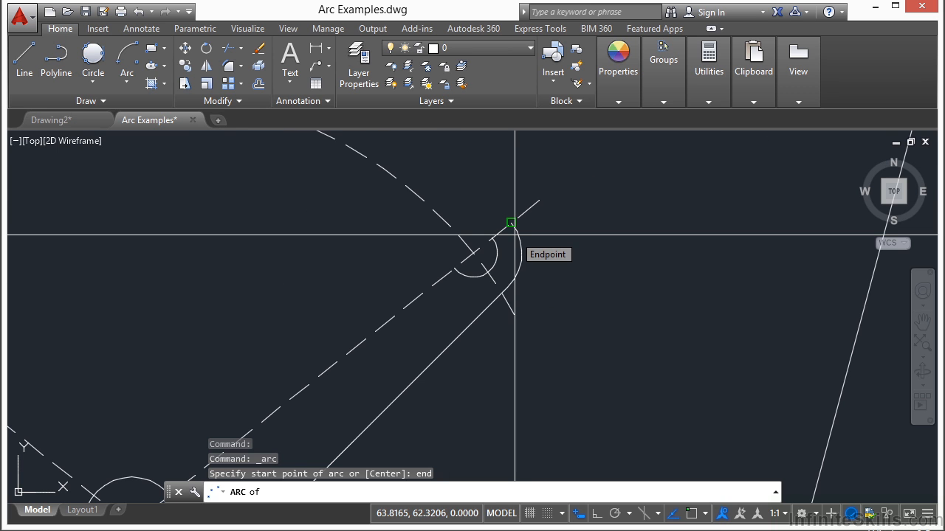
click(515, 235)
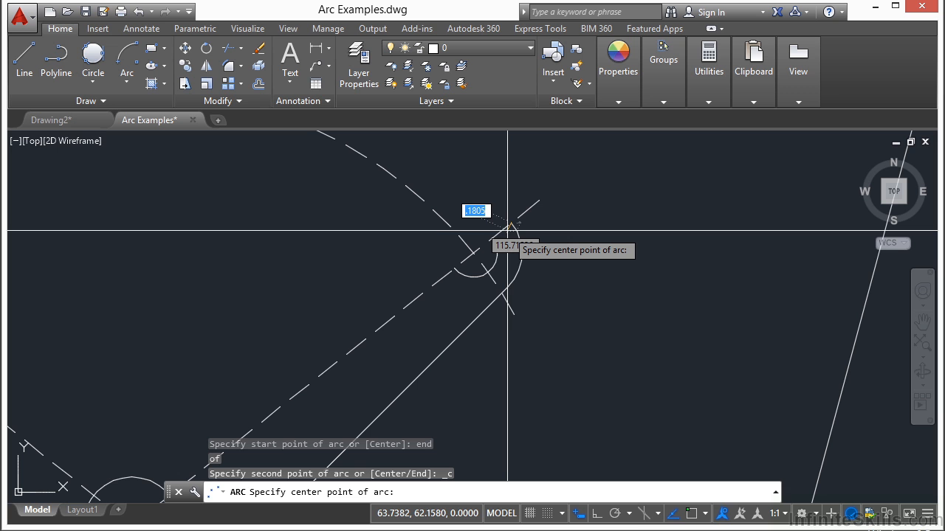
Step: Complete the outer arc with its center snapped to the bottom circle's center and its end snapped to the left arm's outer arc endpoint
scroll(521, 214, down, 4)
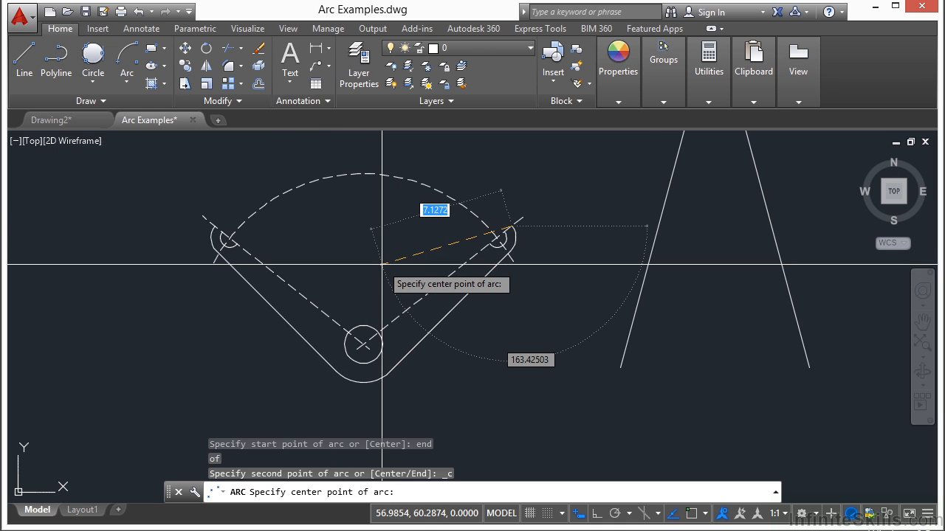
text(n)
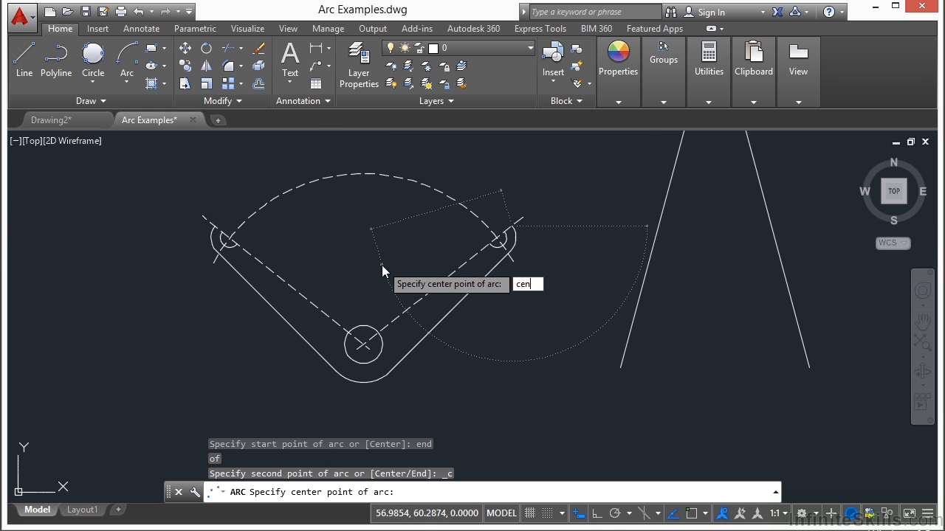
key(Return)
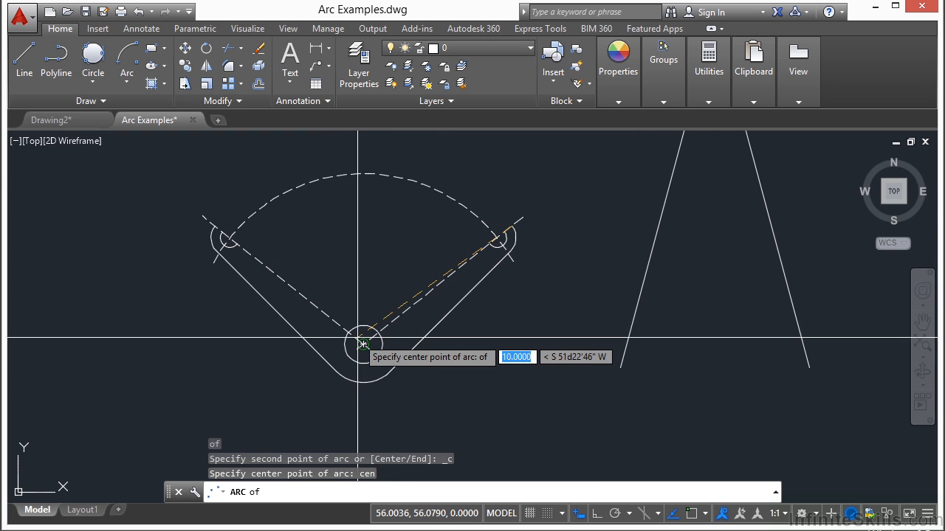
click(400, 179)
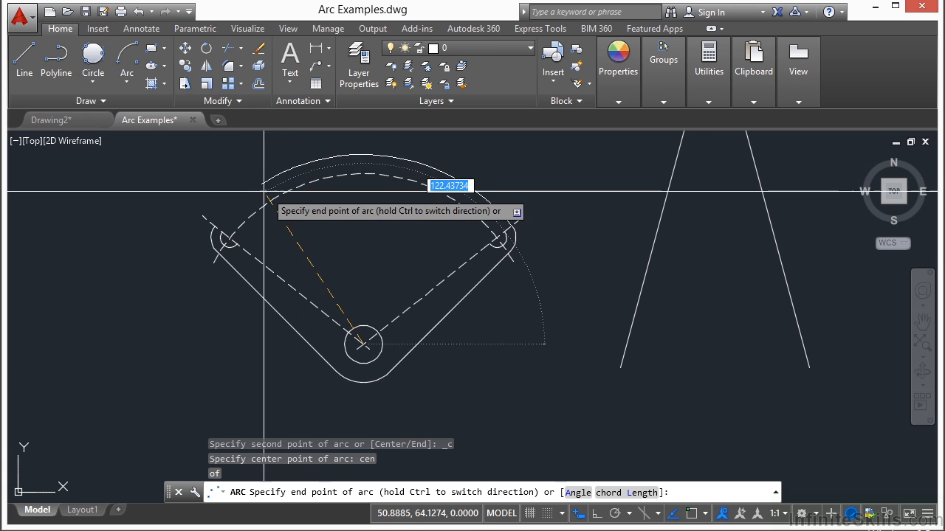
scroll(227, 226, up, 3)
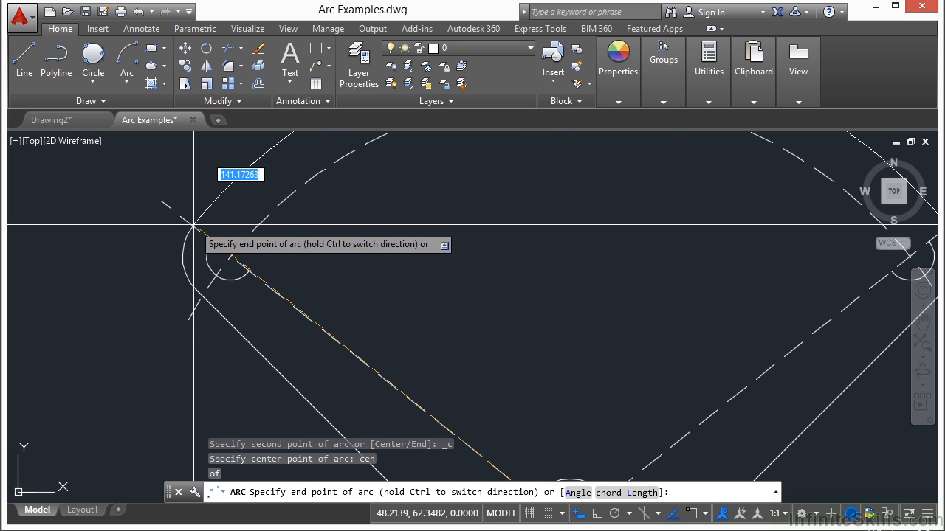
text(end)
key(Return)
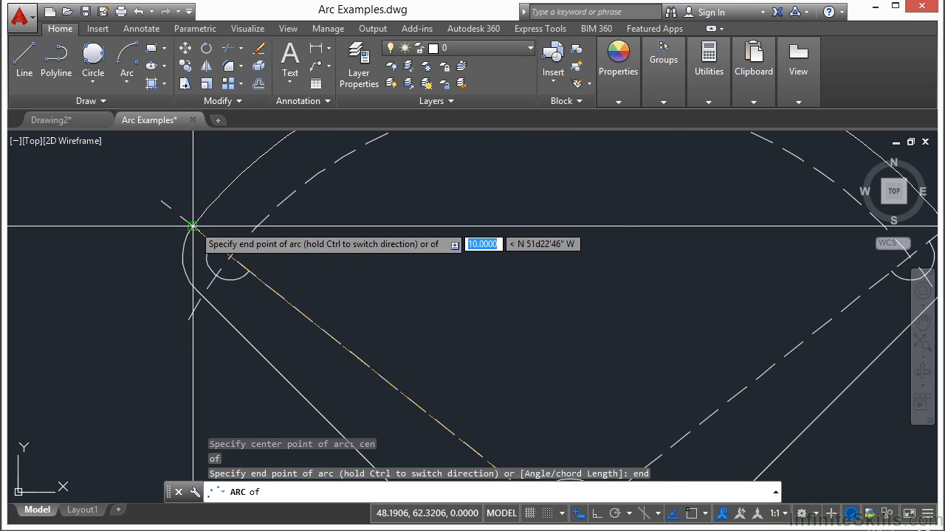
click(192, 224)
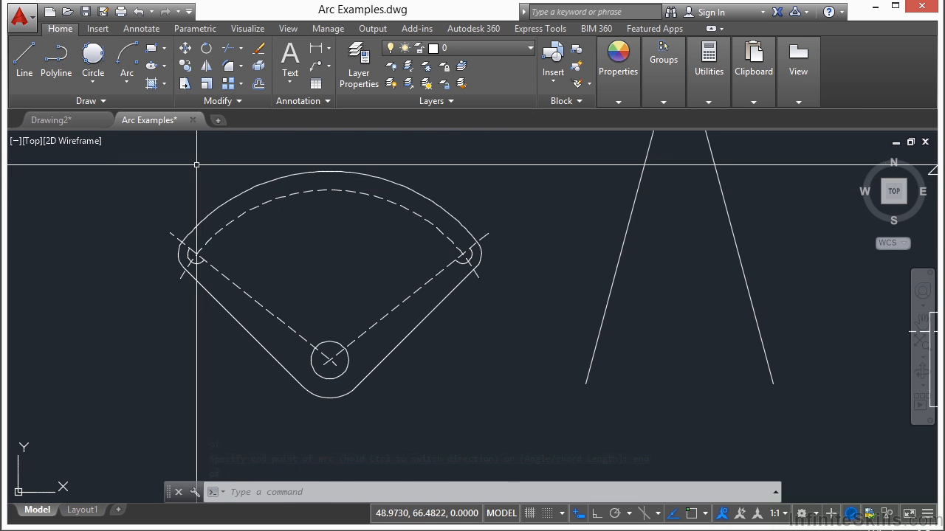
click(127, 59)
click(127, 83)
click(153, 106)
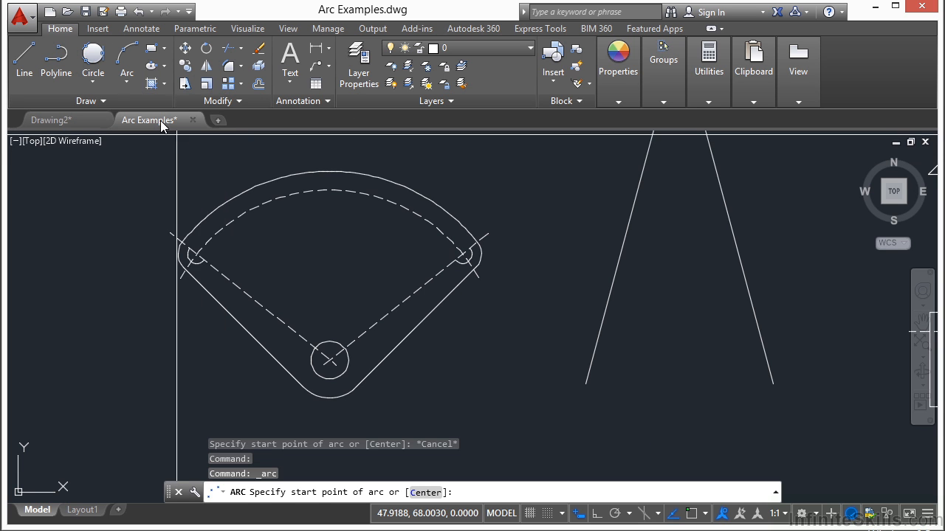
click(185, 240)
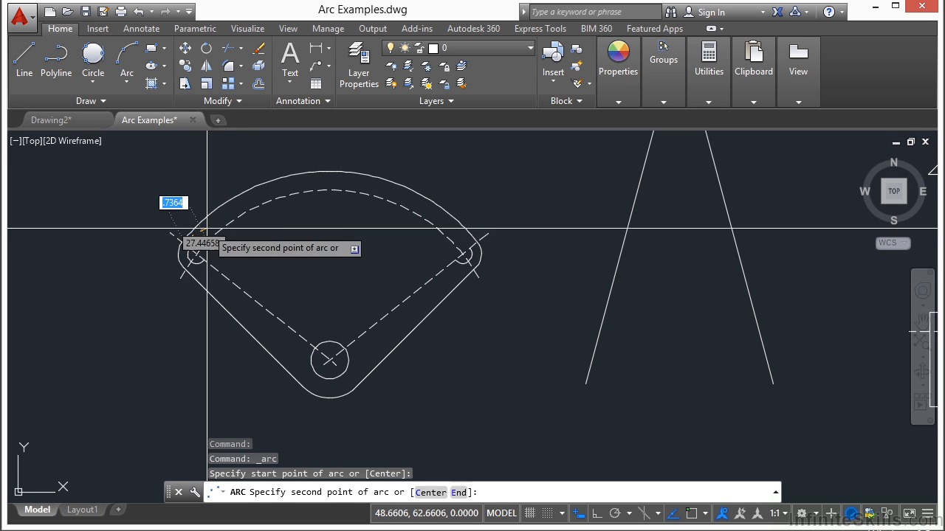
click(334, 163)
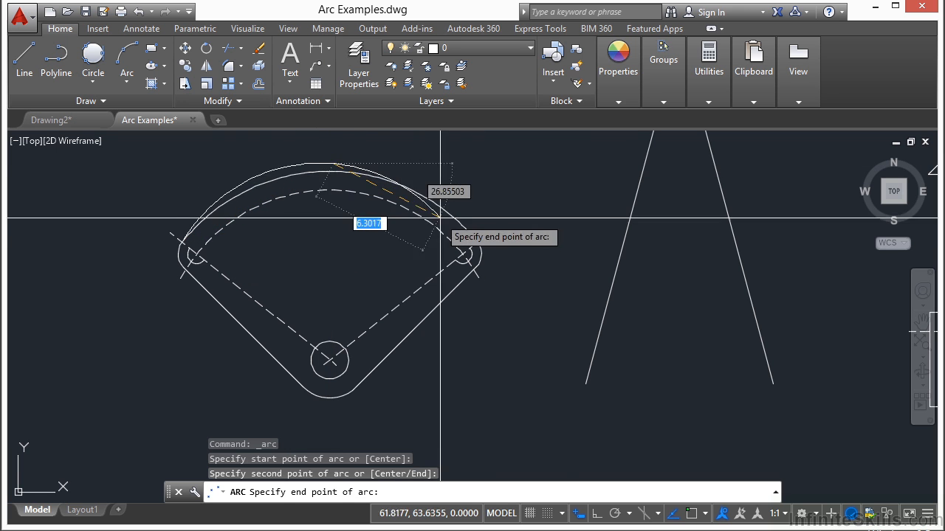
key(Escape)
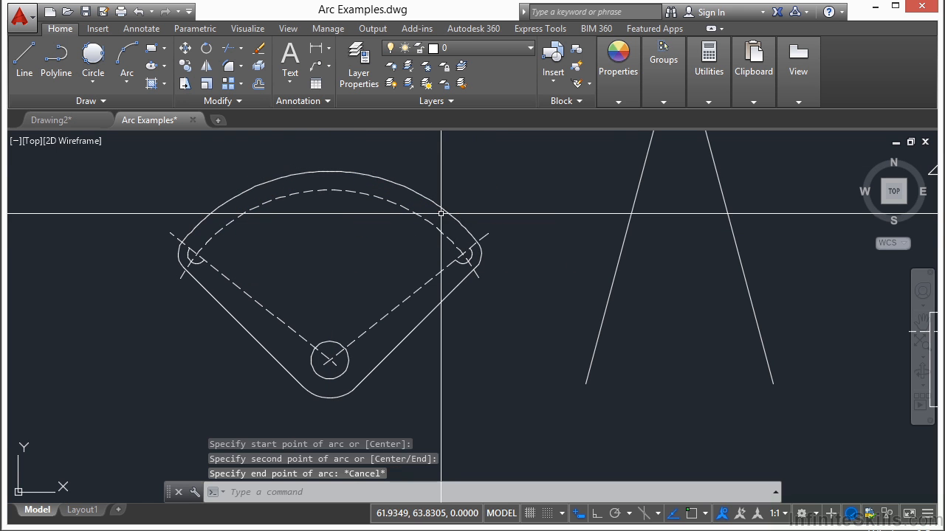
click(129, 81)
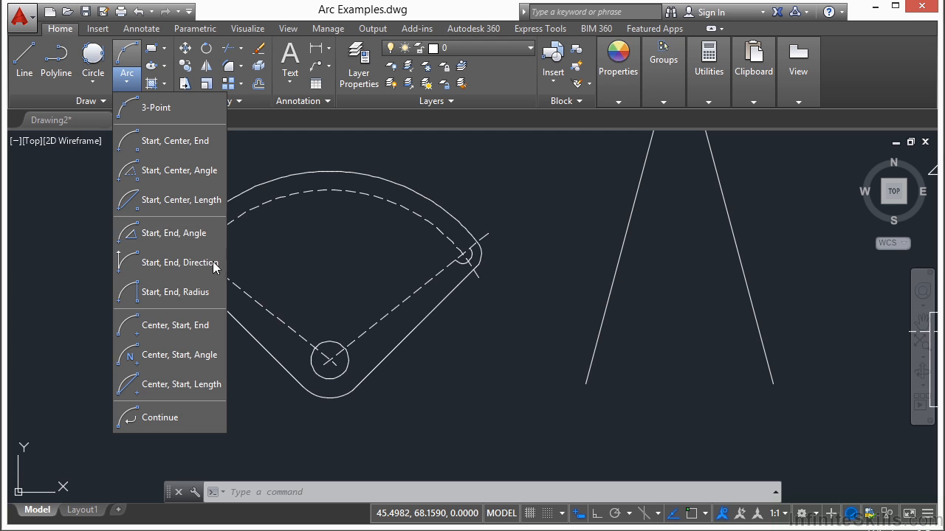
key(Escape)
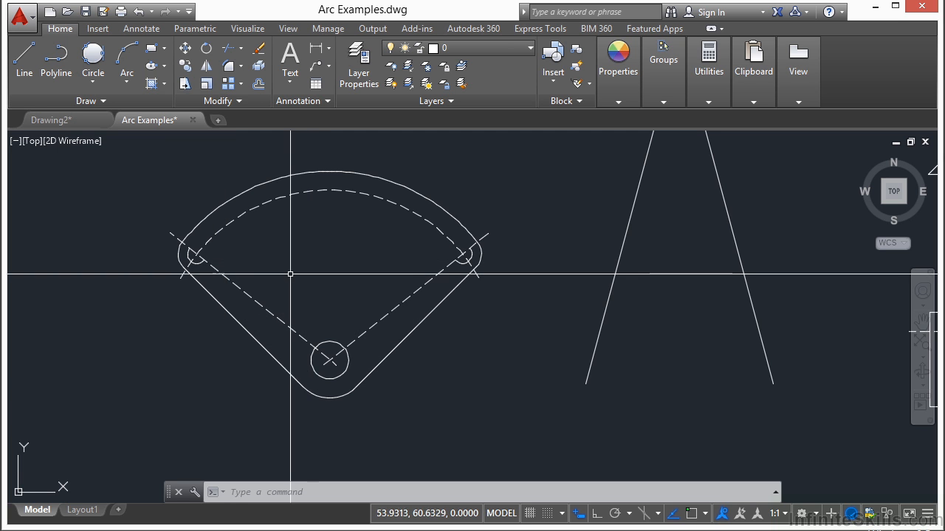
Step: Draw a Start, End, Angle arc from the right endpoint of the wedge's horizontal line to the slanted line's upper endpoint, setting the angle freehand
scroll(332, 265, down, 2)
middle_drag(391, 264, 240, 292)
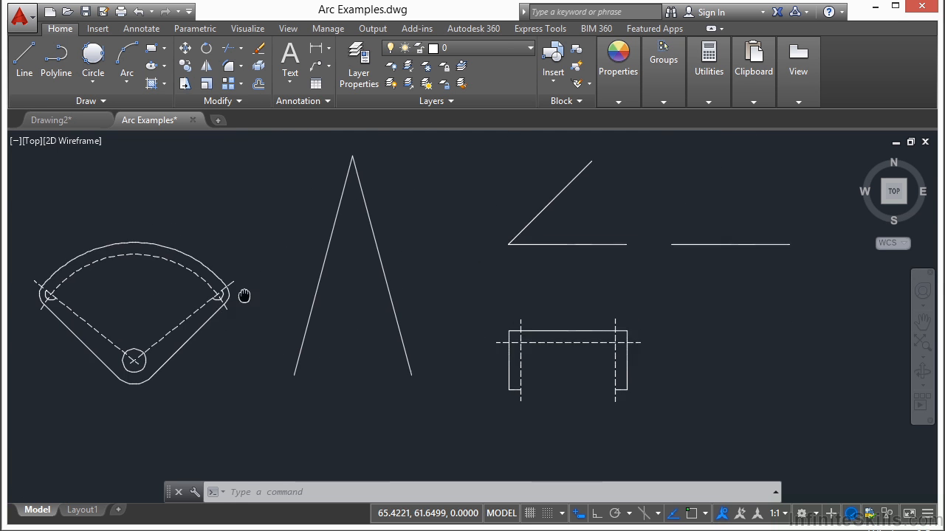
click(127, 79)
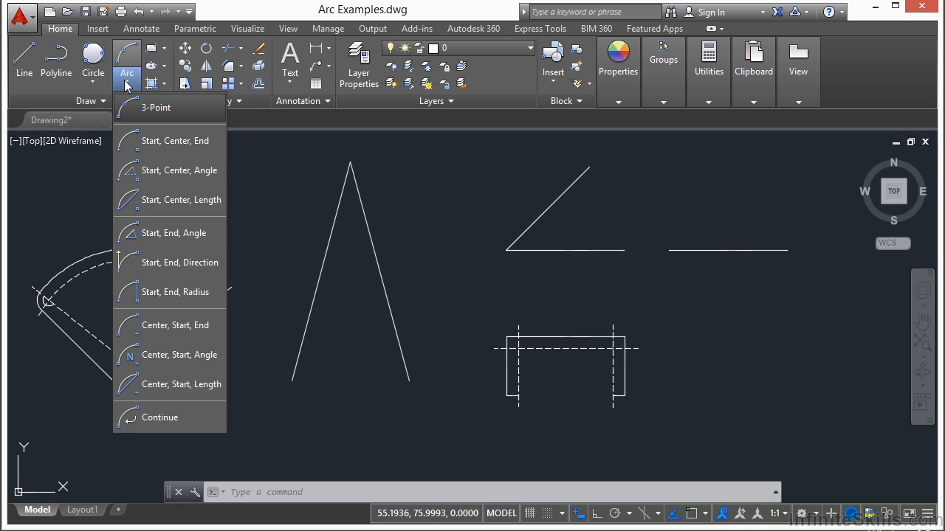
click(205, 238)
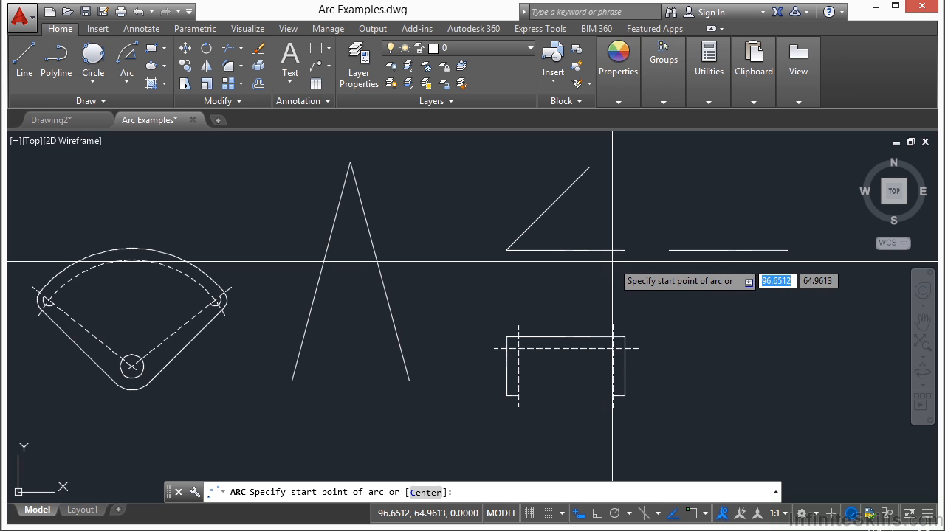
key(Return)
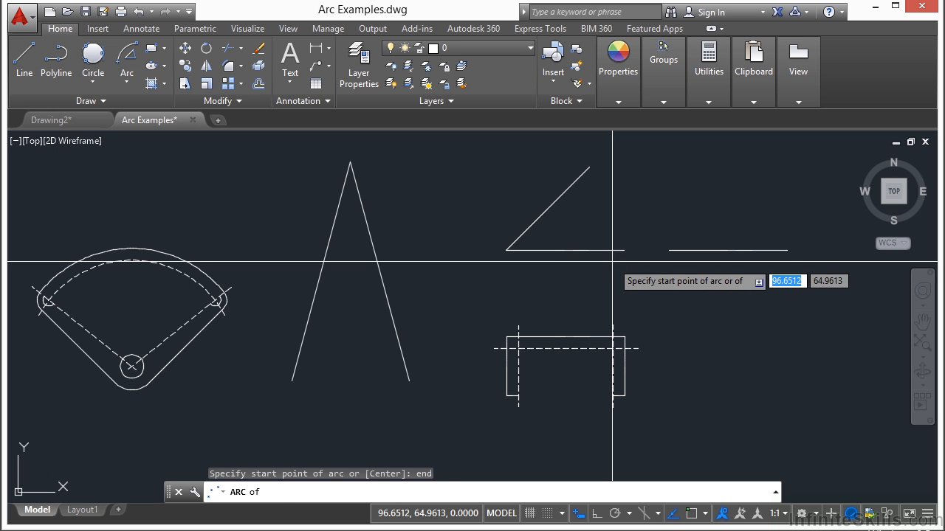
click(611, 256)
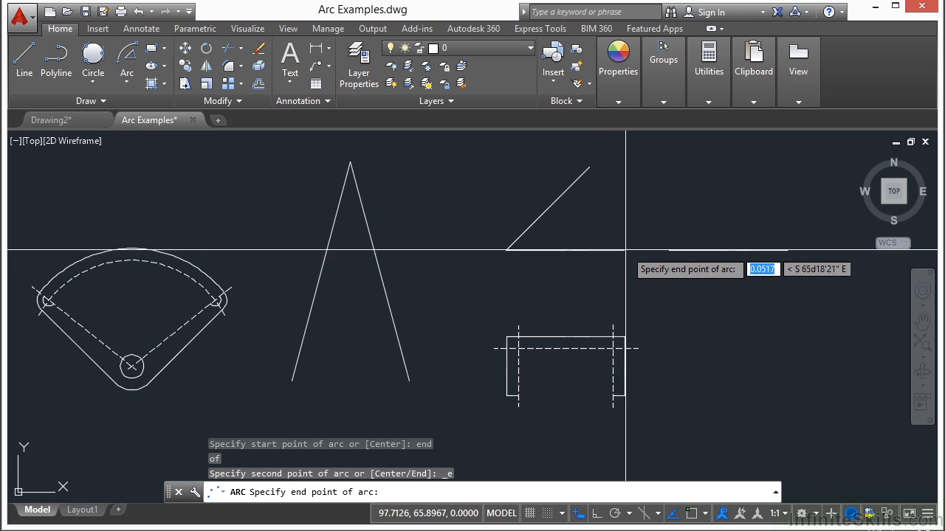
text(end)
key(Return)
click(596, 169)
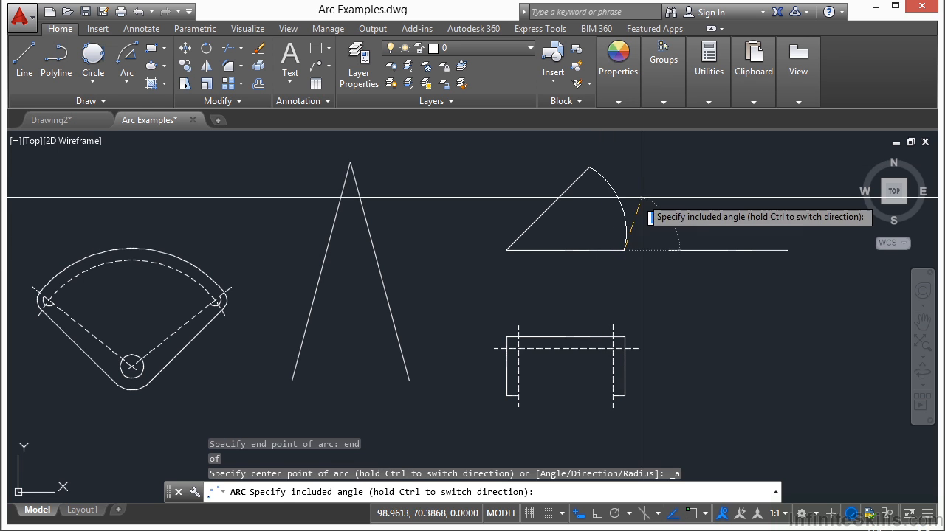
mouse_move(753, 243)
middle_down()
mouse_move(616, 320)
mouse_move(500, 348)
mouse_move(554, 274)
middle_up()
scroll(555, 275, up, 2)
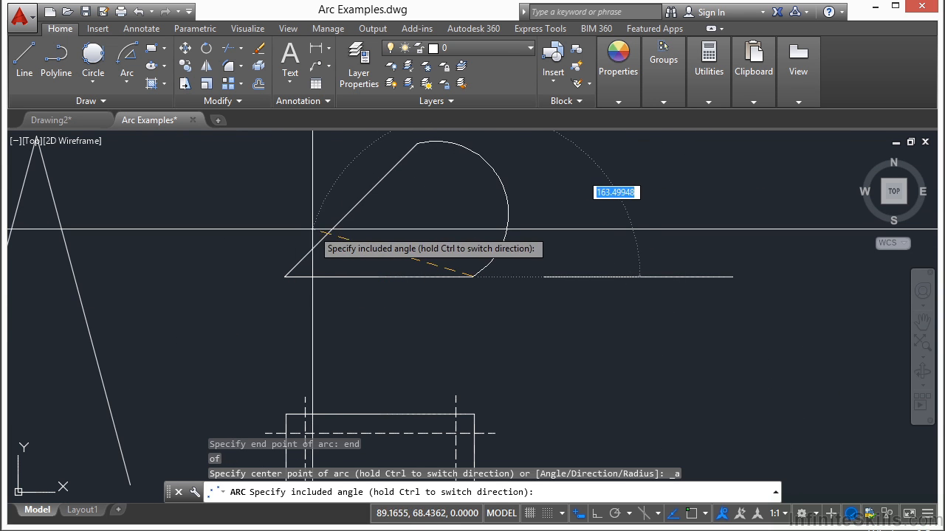
click(395, 223)
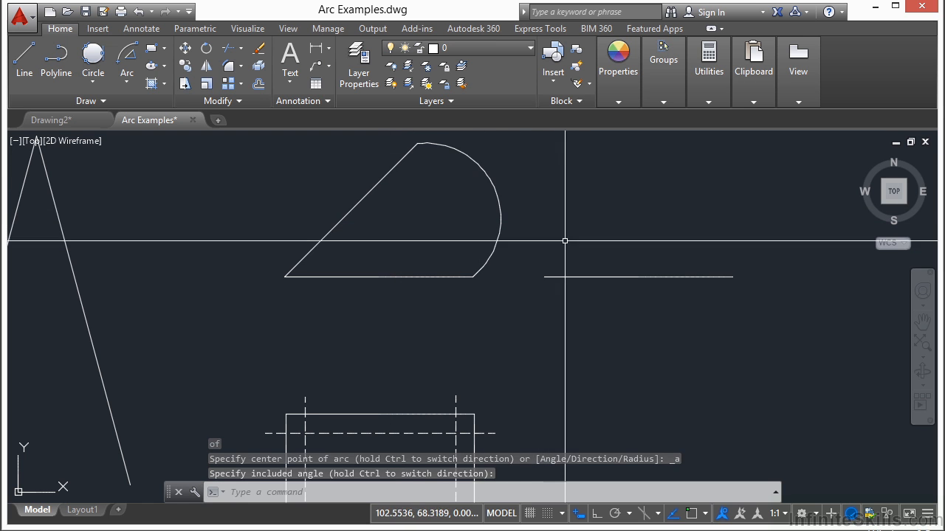
Step: Try a Start, End, Radius arc between the wedge's open endpoints and erase the freehand-angle arc already drawn there
scroll(573, 253, down, 2)
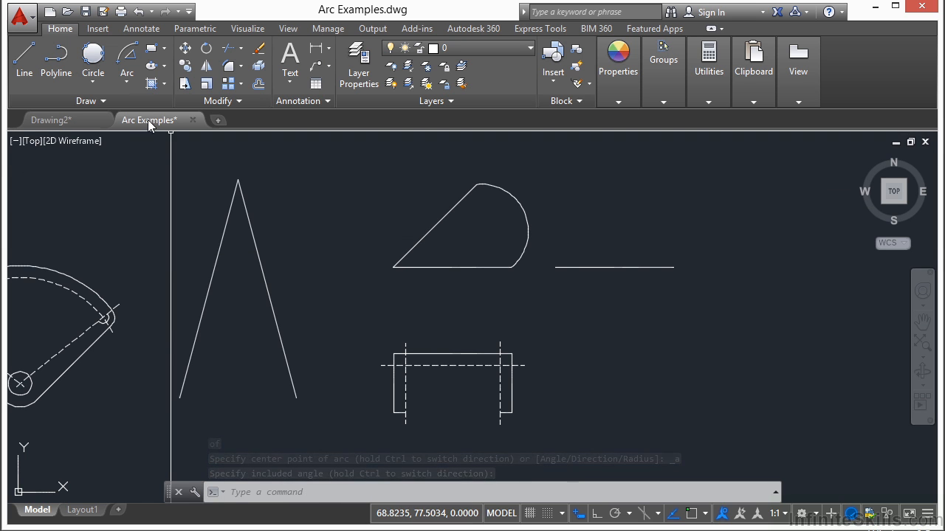
click(127, 78)
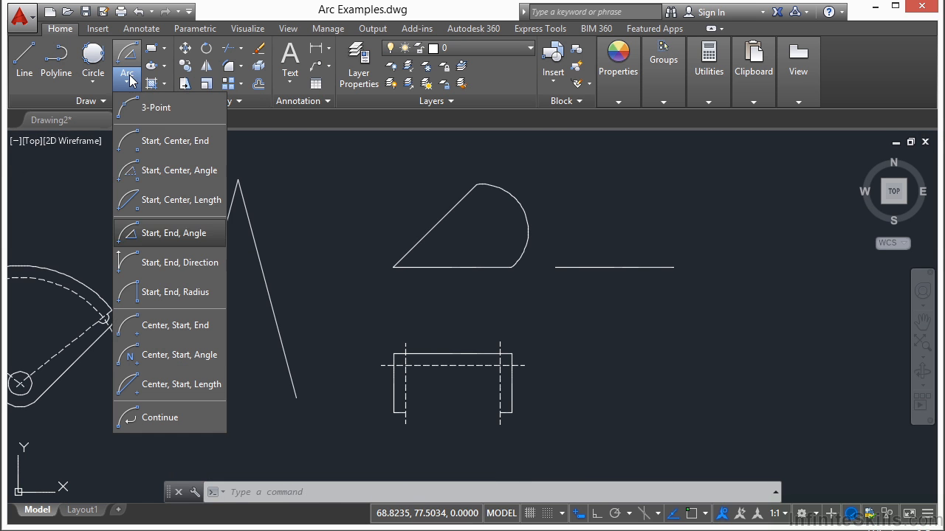
click(187, 295)
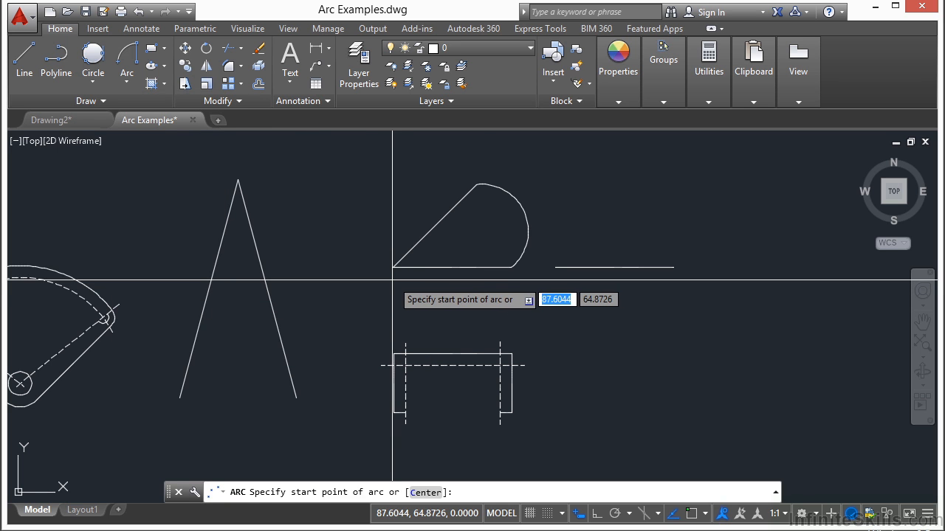
text(end)
key(Return)
click(494, 268)
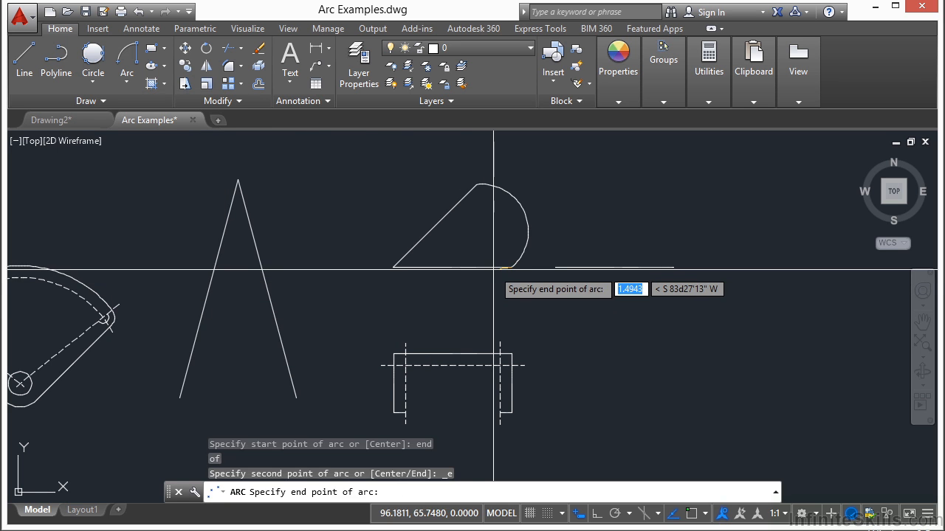
text(end)
key(Return)
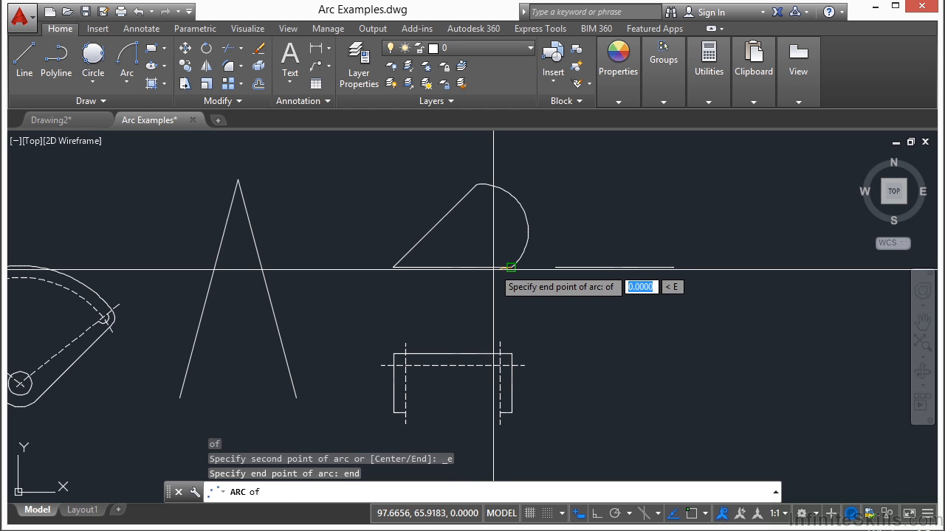
click(479, 188)
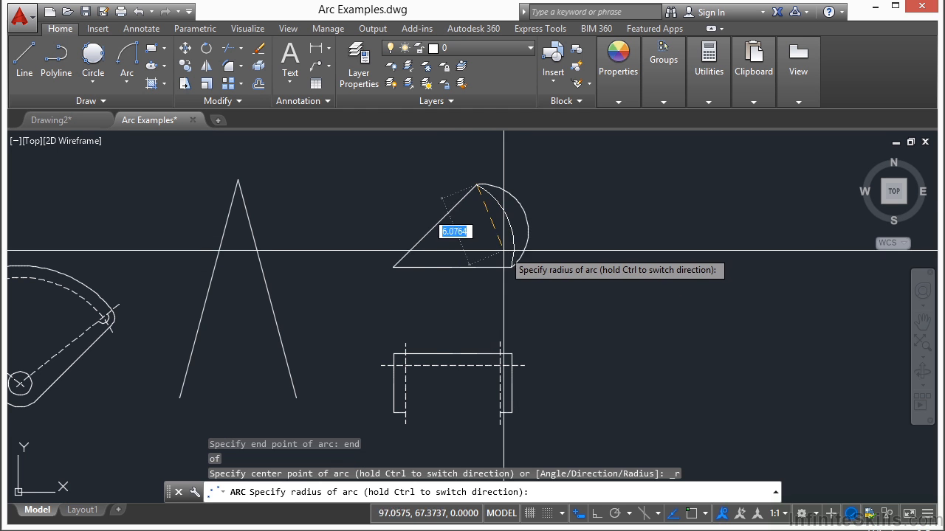
scroll(508, 253, up, 2)
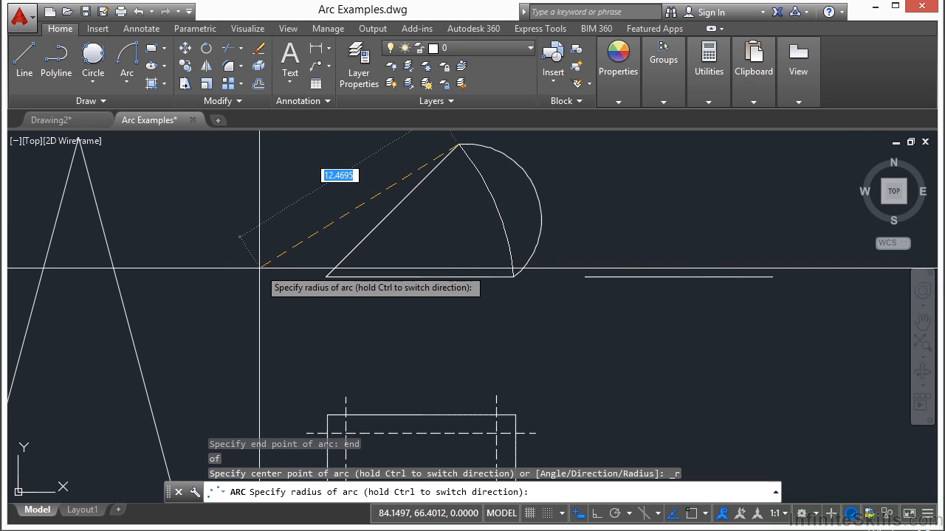
key(Escape)
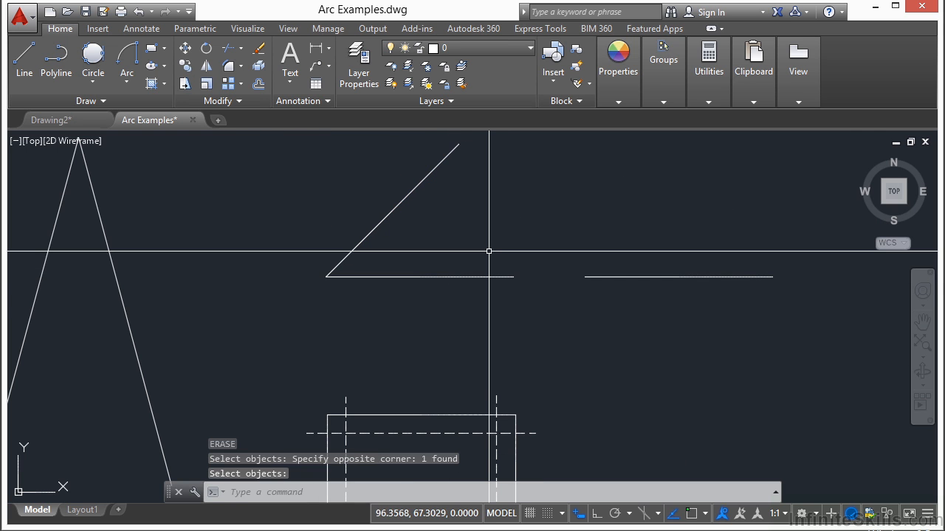
key(Return)
Step: Check the length of the wedge's horizontal line using its end grip
click(480, 277)
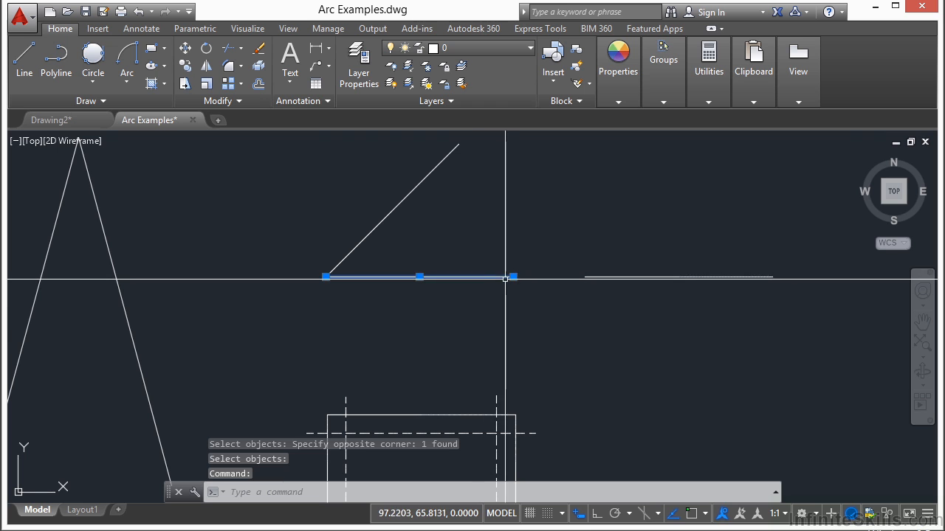
mouse_move(513, 277)
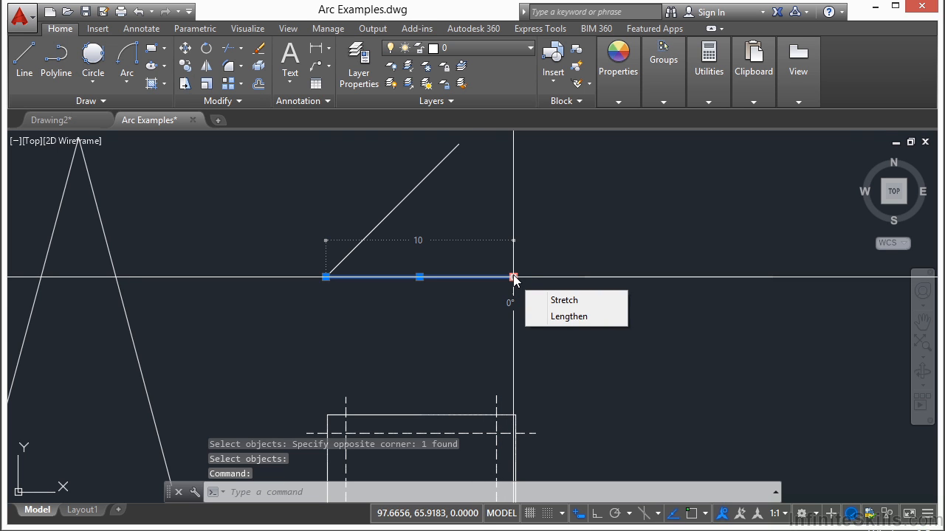
key(Escape)
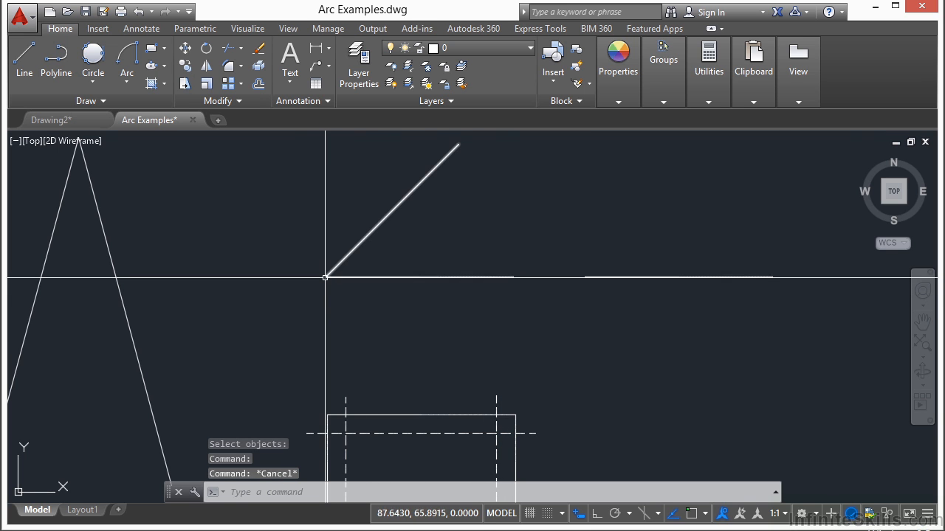
Step: Draw a Start, End, Radius arc from the horizontal line's right endpoint to the slanted line's upper endpoint with radius 10
click(129, 85)
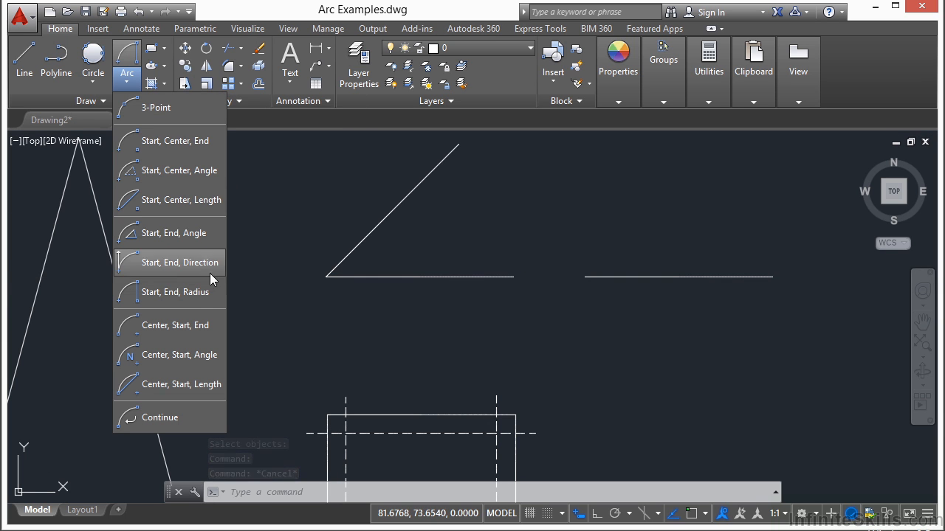
click(196, 293)
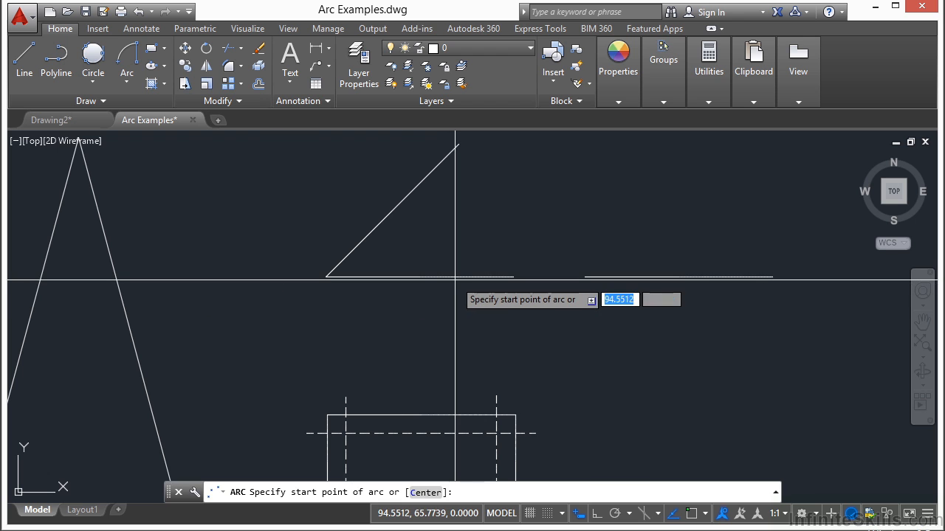
text(end)
key(Return)
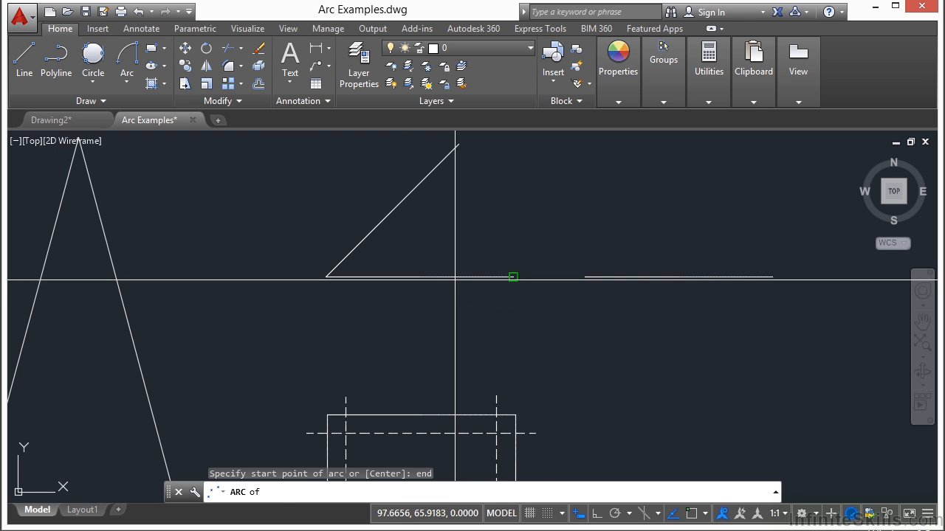
click(512, 279)
text(en)
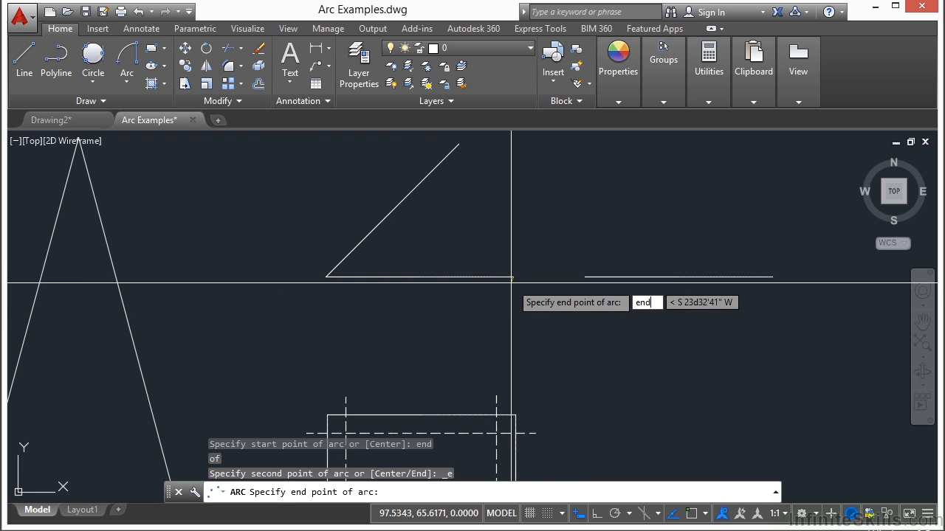
text(d)
key(Return)
click(457, 146)
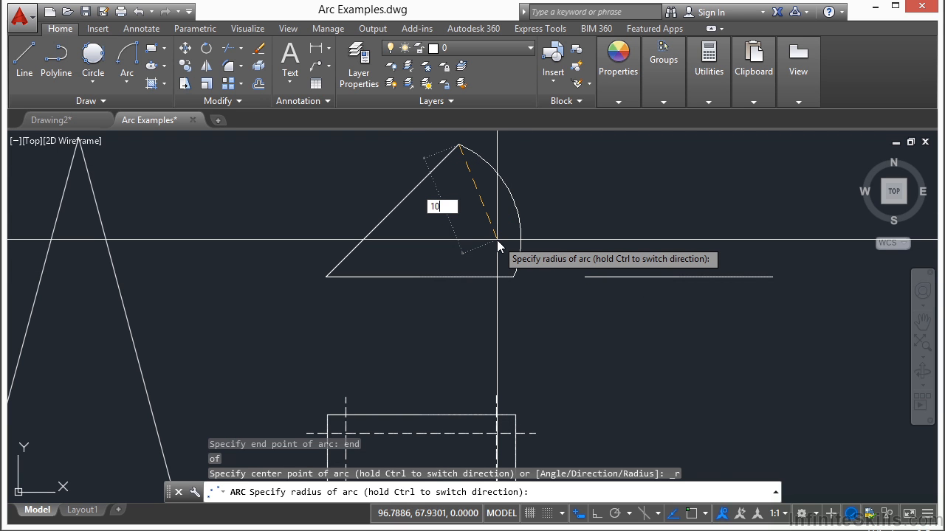
text(10)
key(Return)
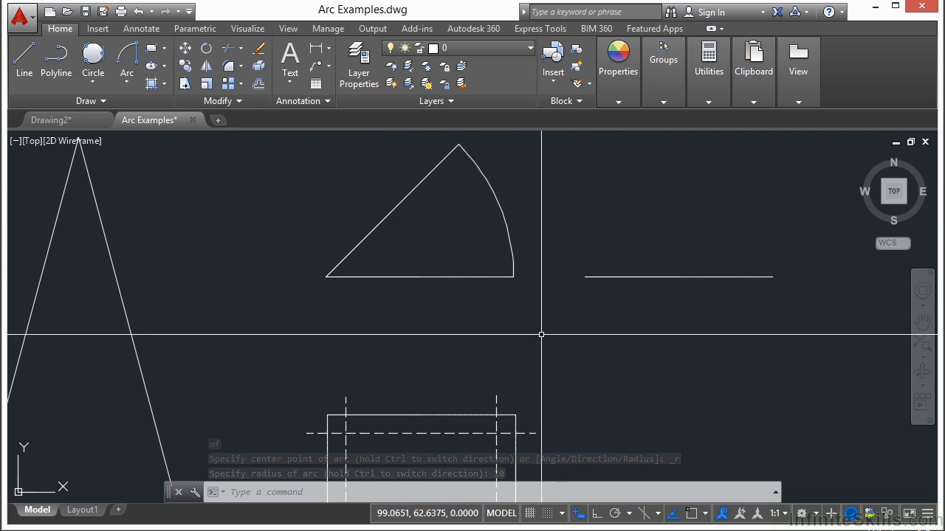
Step: Draw a Center, Start, End arc centred on the inverted V's apex, from the right line's lower endpoint to the left line's lower endpoint
scroll(611, 253, down, 4)
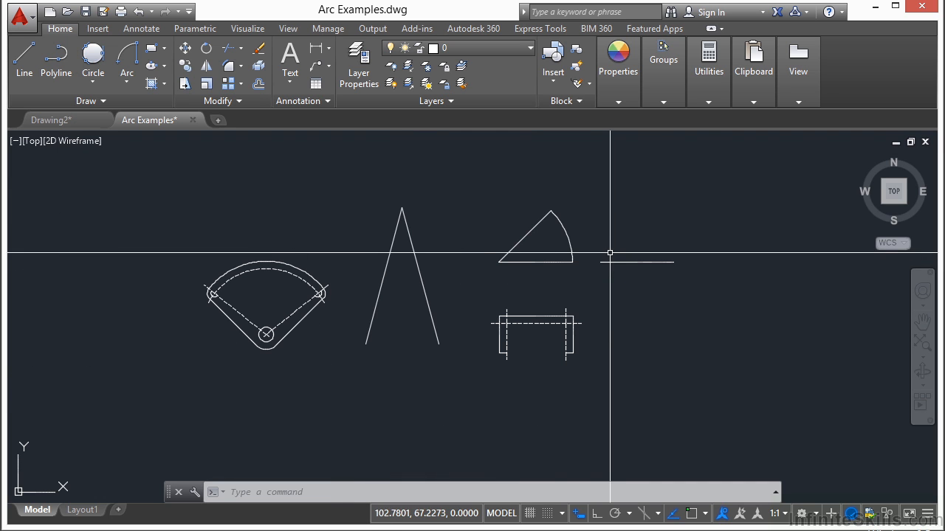
click(133, 87)
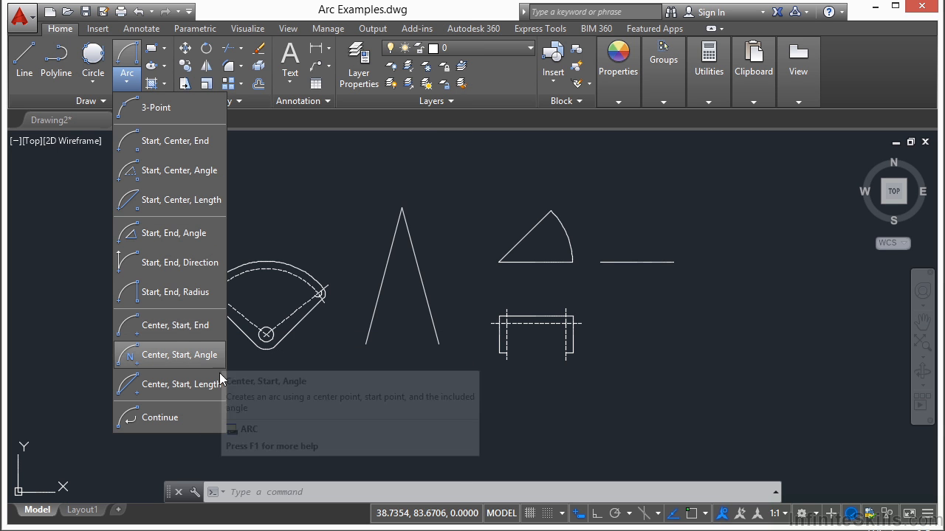
click(175, 327)
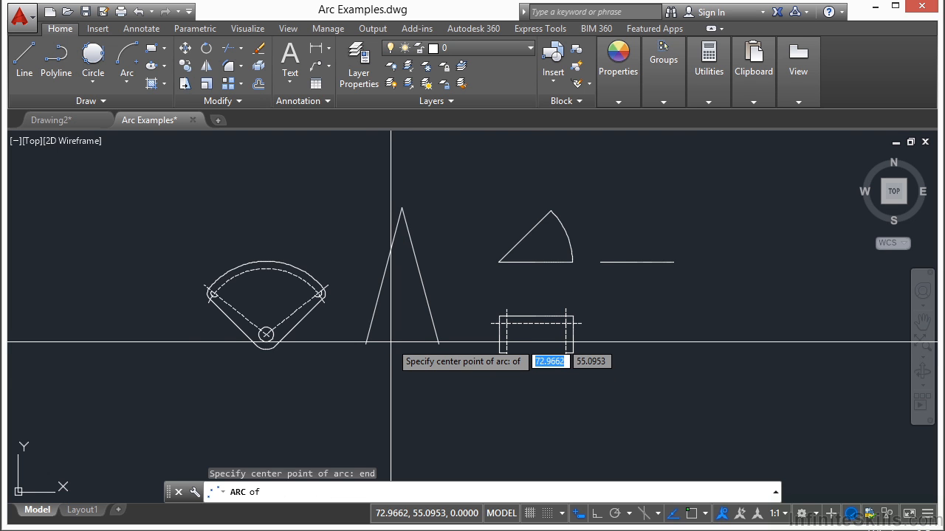
scroll(381, 215, up, 2)
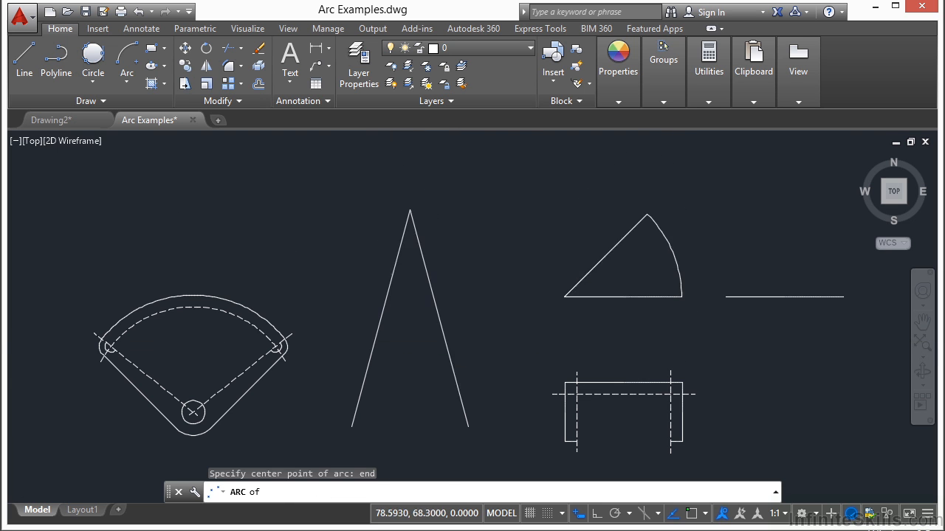
click(410, 214)
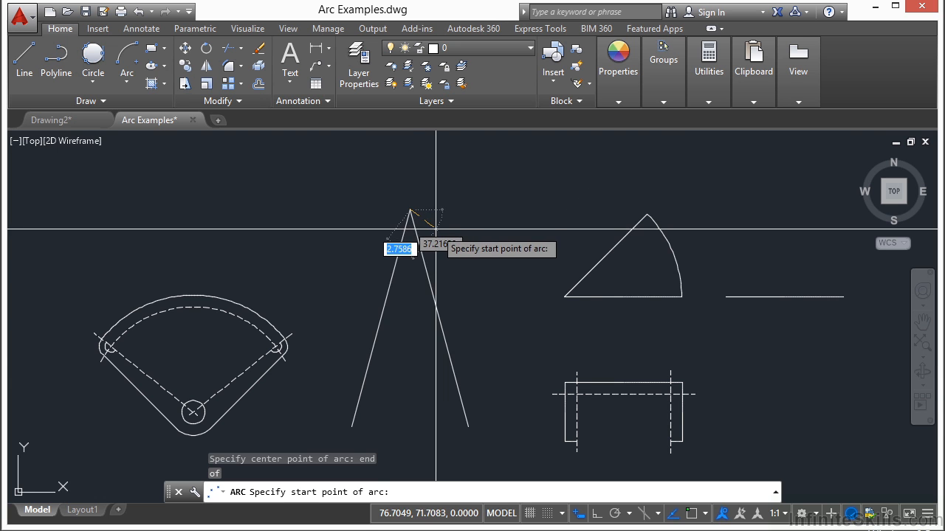
text(end)
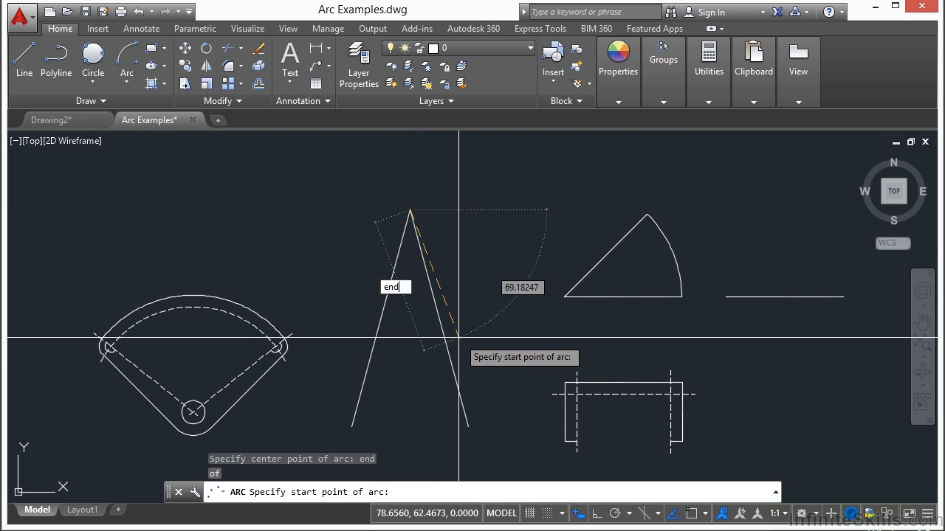
key(Return)
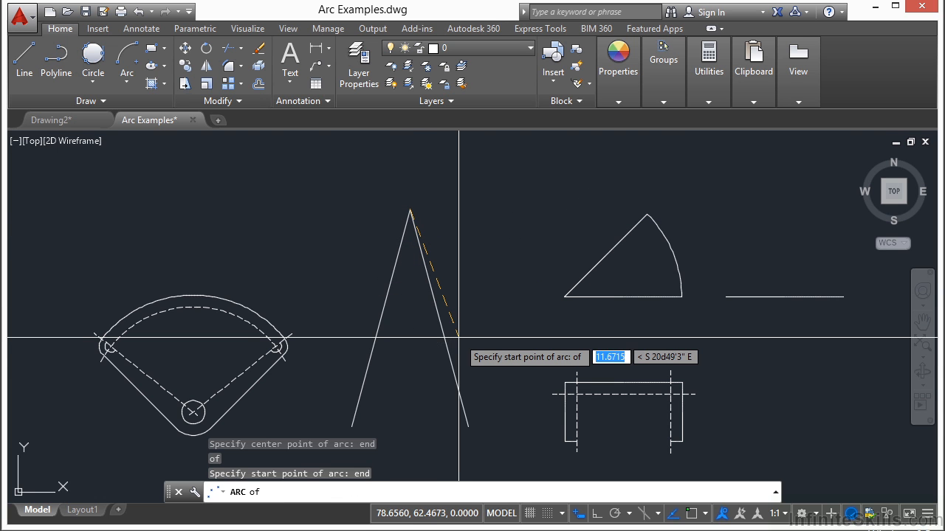
click(467, 427)
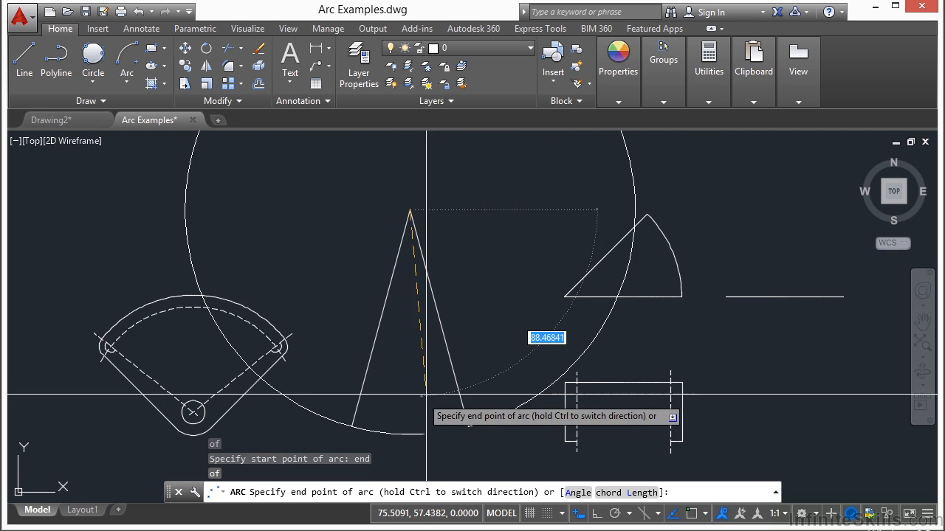
scroll(517, 380, down, 3)
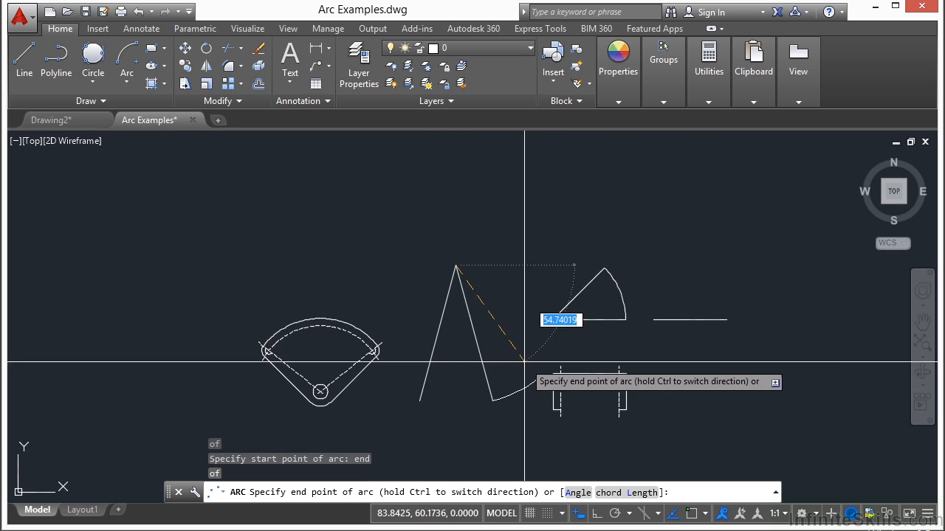
scroll(487, 336, up, 3)
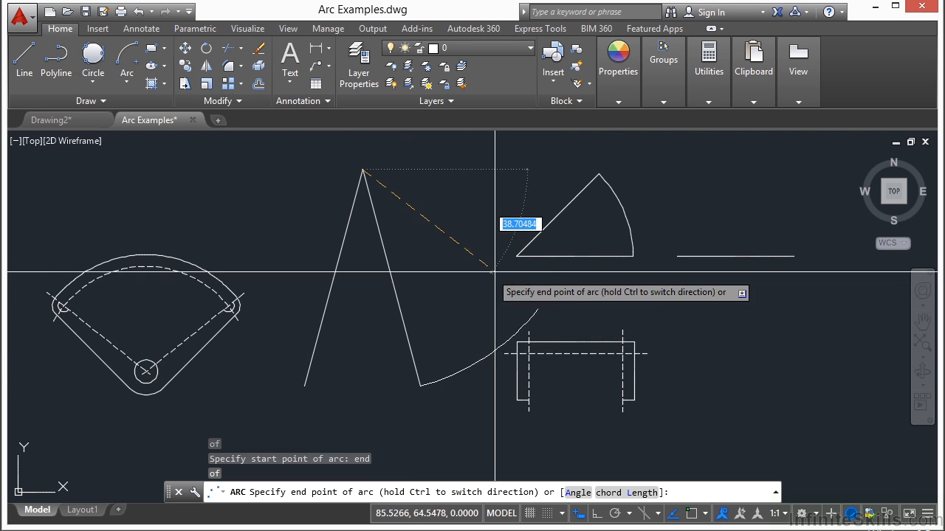
scroll(461, 388, down, 3)
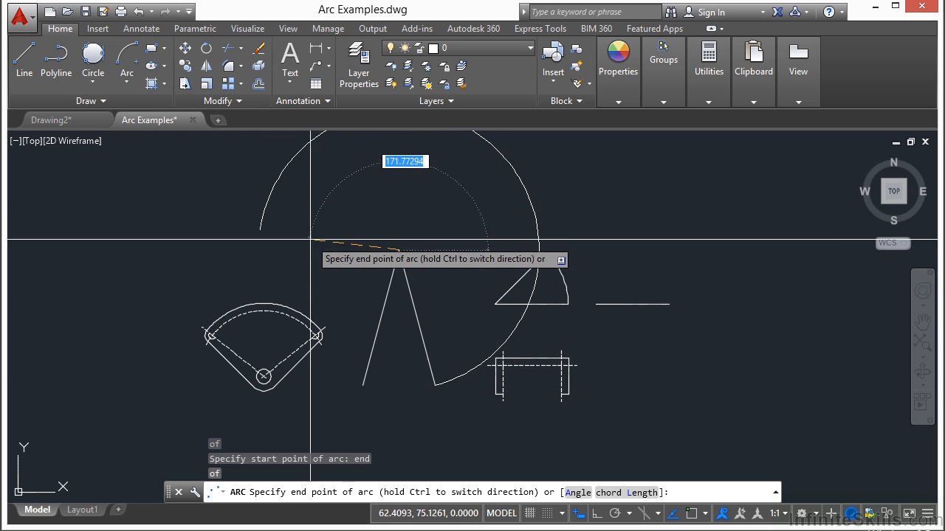
middle_drag(362, 384, 411, 424)
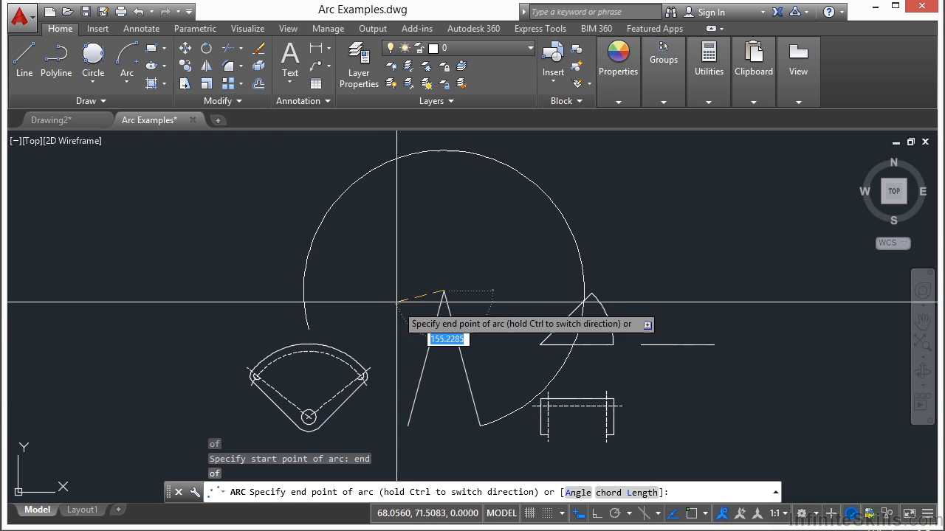
middle_drag(517, 392, 491, 326)
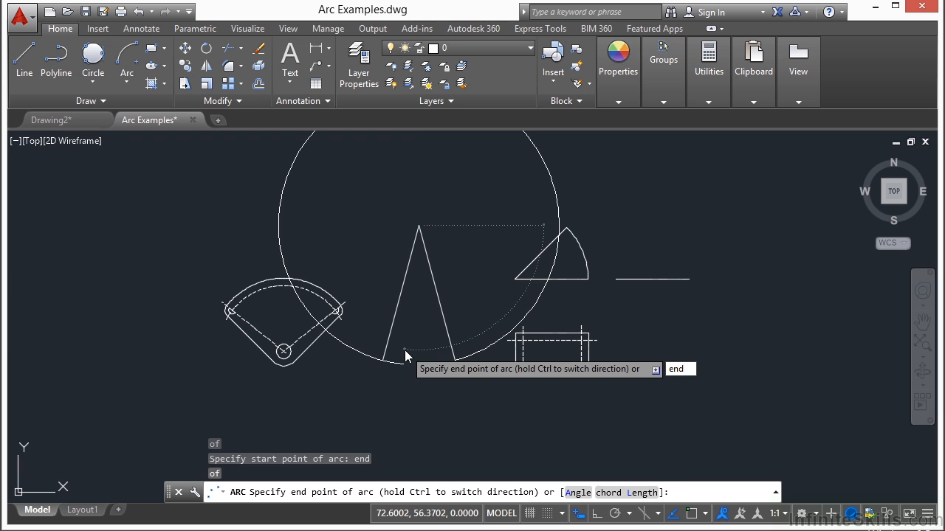
key(Return)
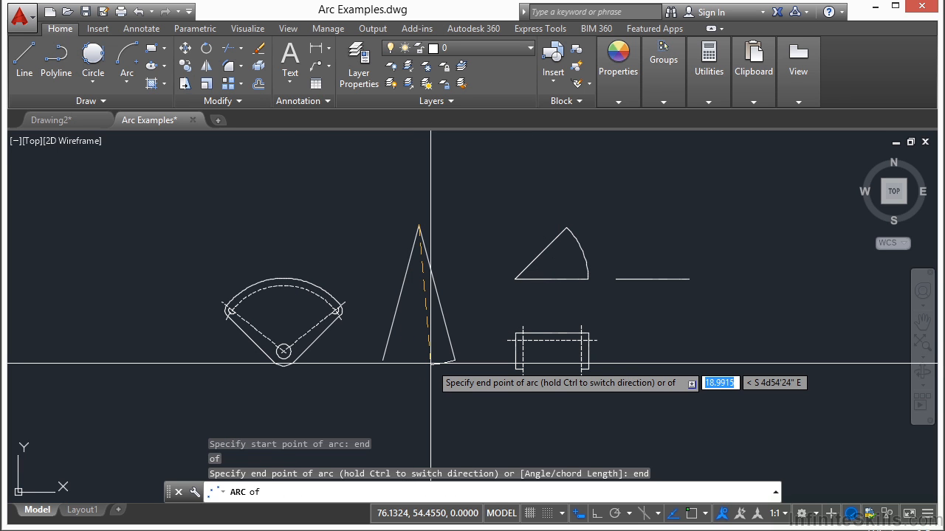
click(382, 361)
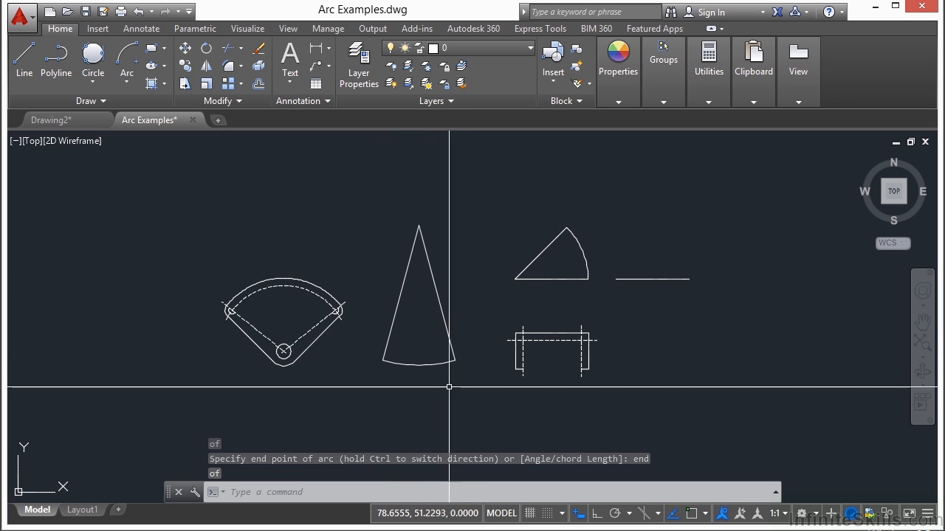
click(128, 78)
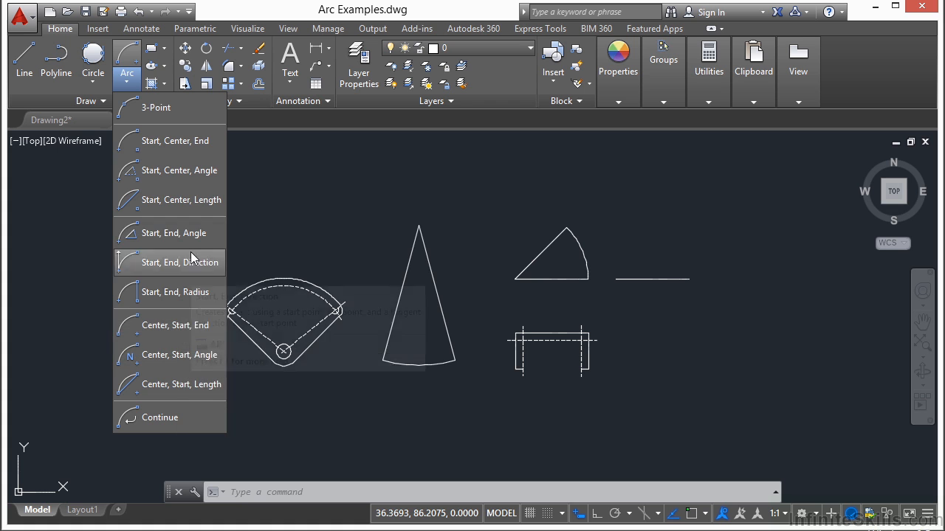
click(195, 207)
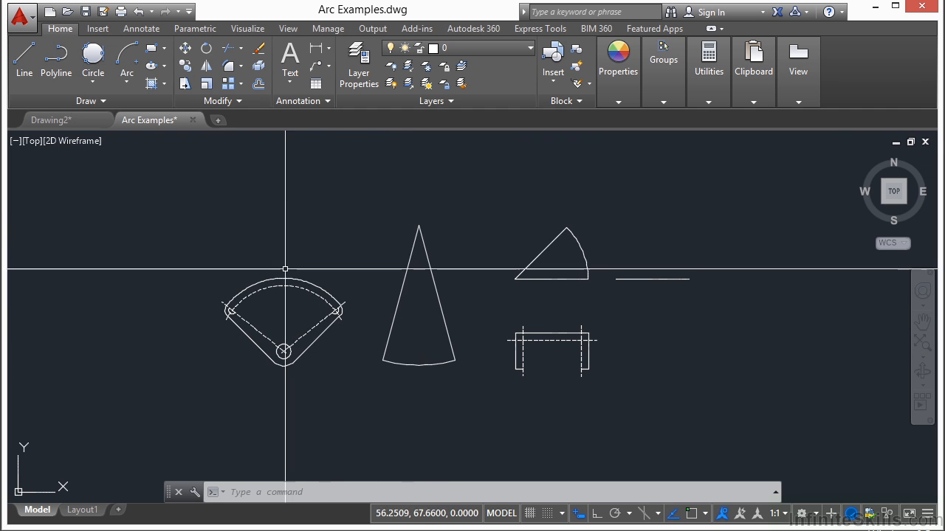
click(93, 81)
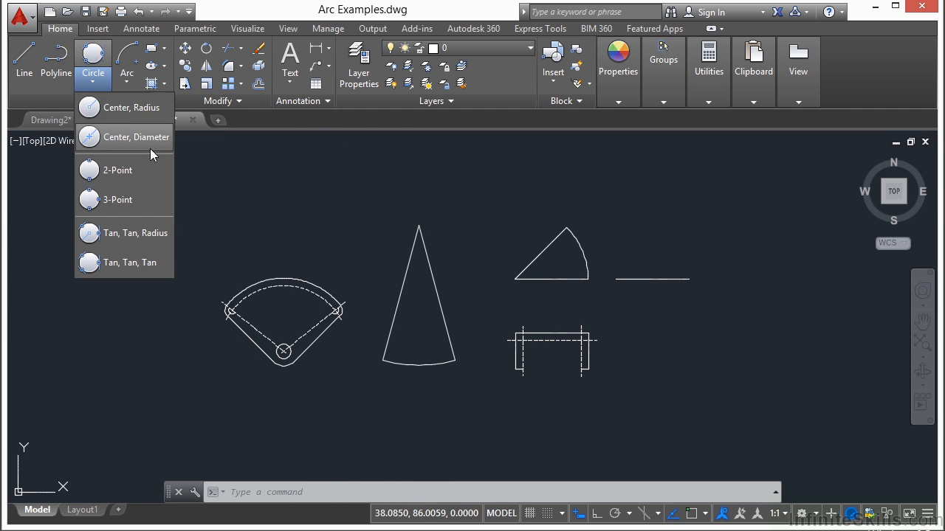
click(127, 81)
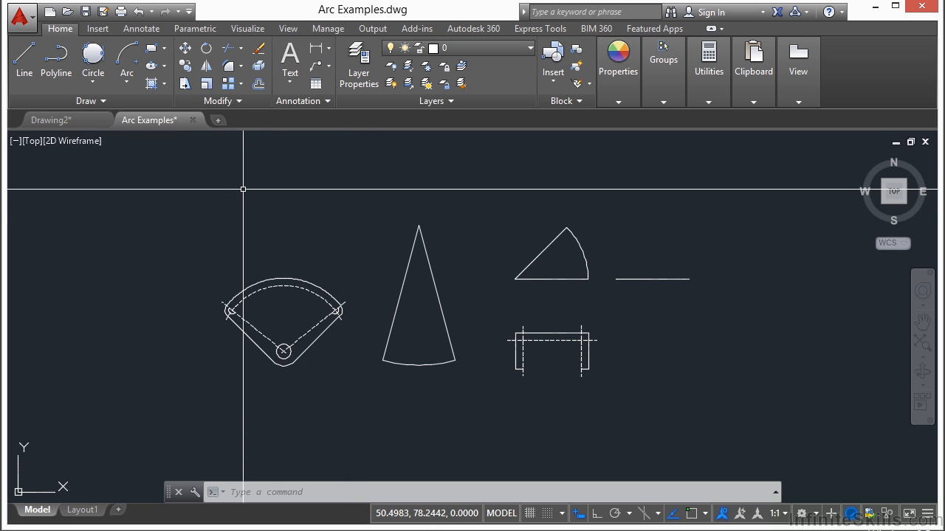
Step: Draw a freehand three-point arc bulging upward in the empty area above the fan-shaped part
text(ARC)
key(Return)
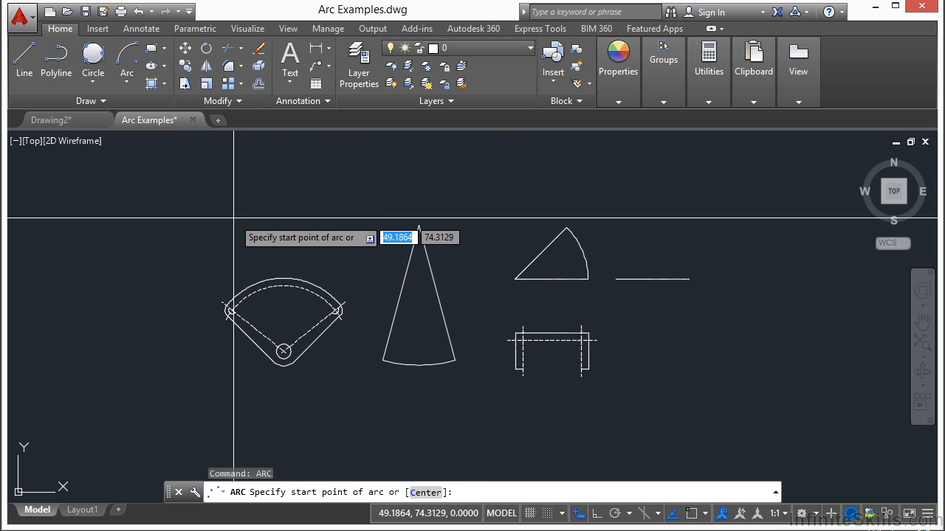
click(186, 237)
click(243, 196)
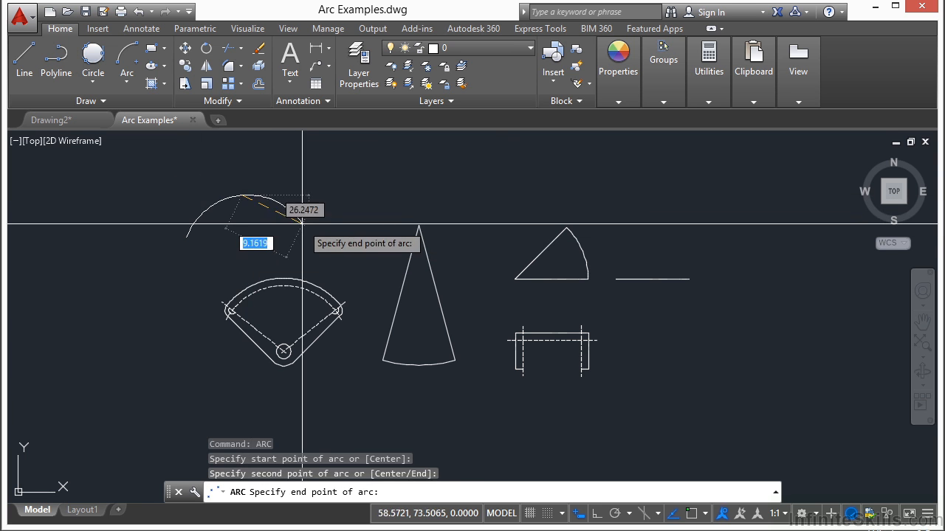
click(317, 233)
Step: Add a tangent arc with the Continue method from the freehand arc's right end, dipping down and ending up to its right
scroll(285, 197, up, 3)
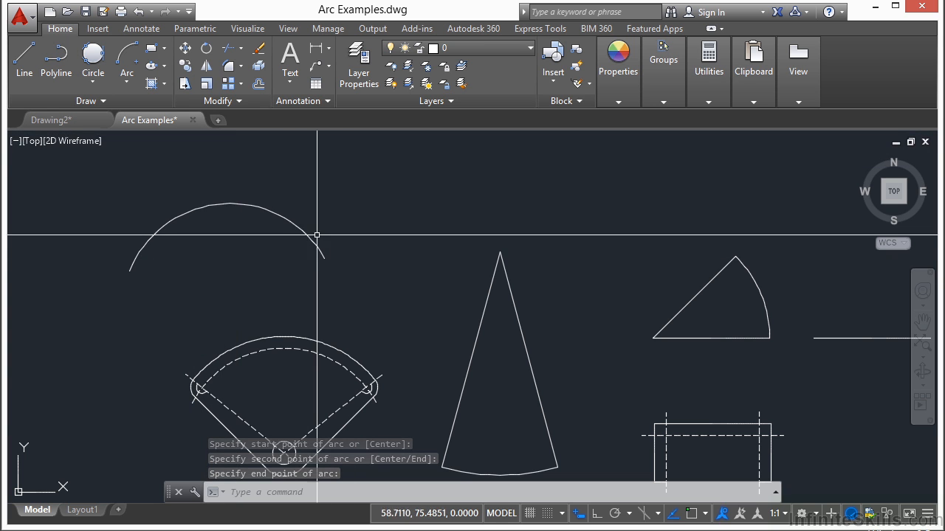
click(127, 81)
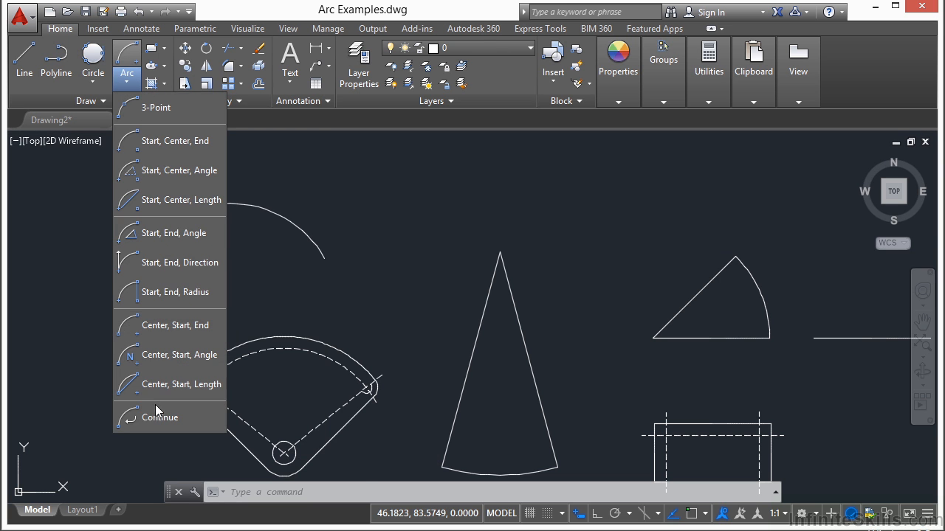
click(151, 417)
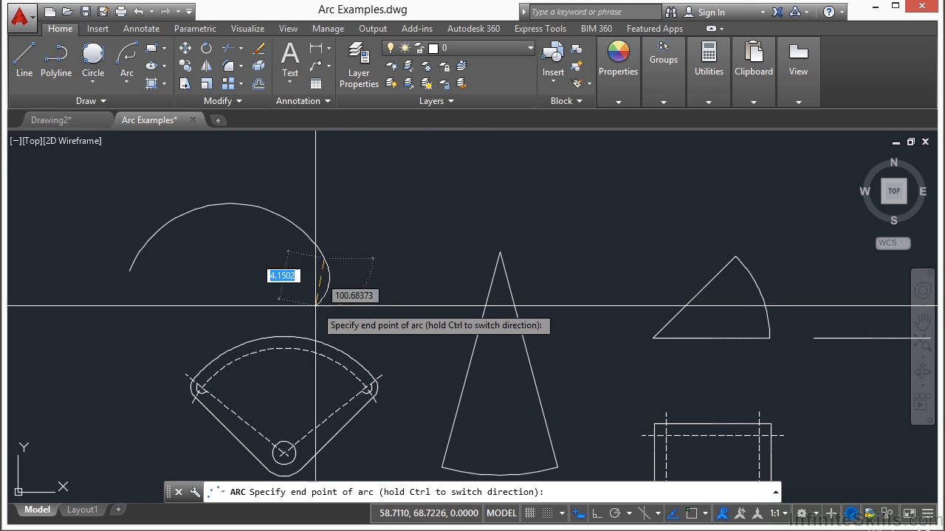
click(392, 228)
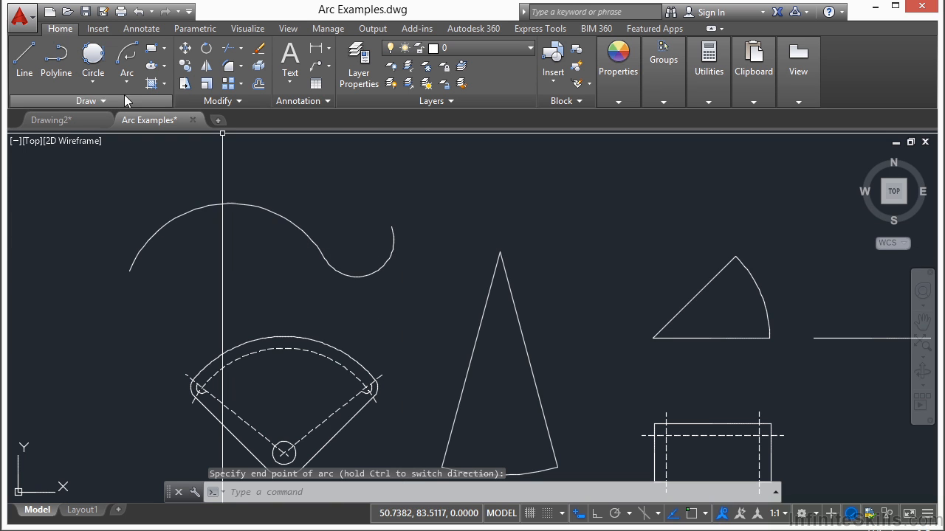
key(Return)
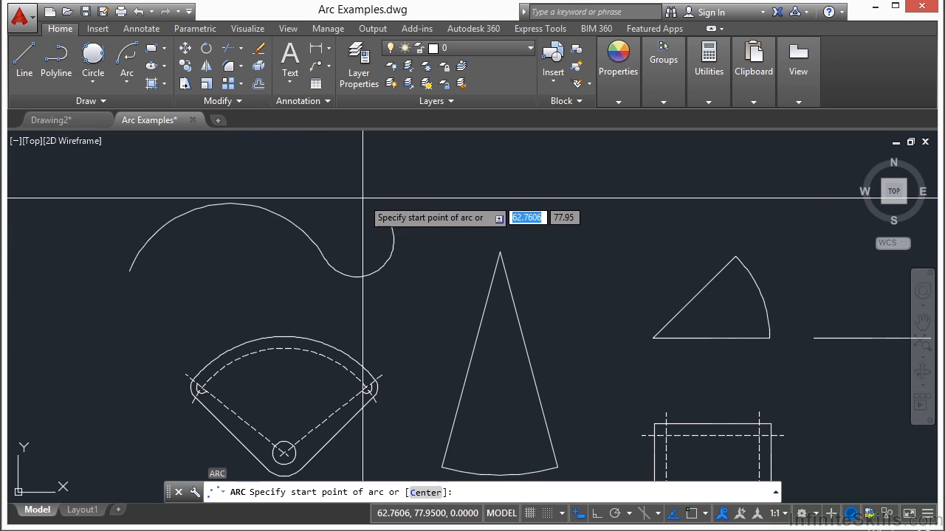
click(490, 210)
click(560, 187)
key(Escape)
key(Escape)
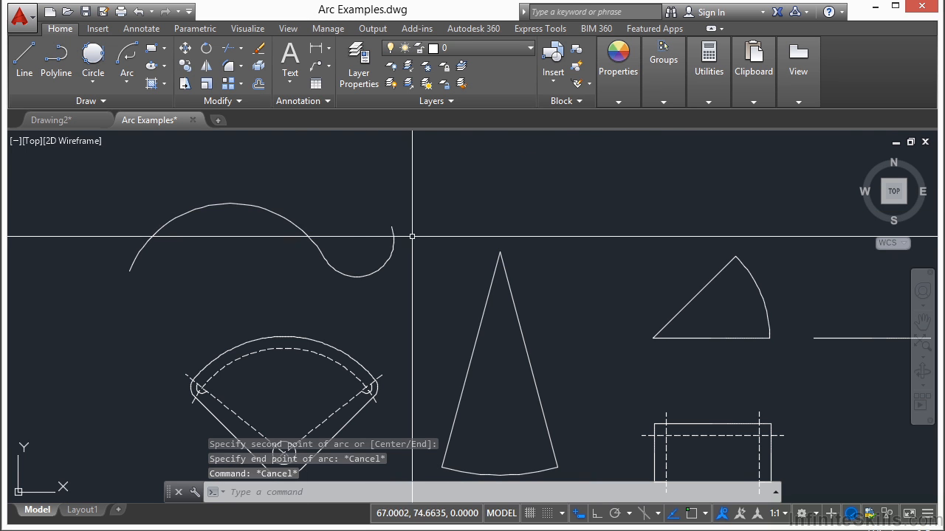
Step: Extend the curve's open right end with another Continue arc that curls back to the left, forming a hook
click(123, 83)
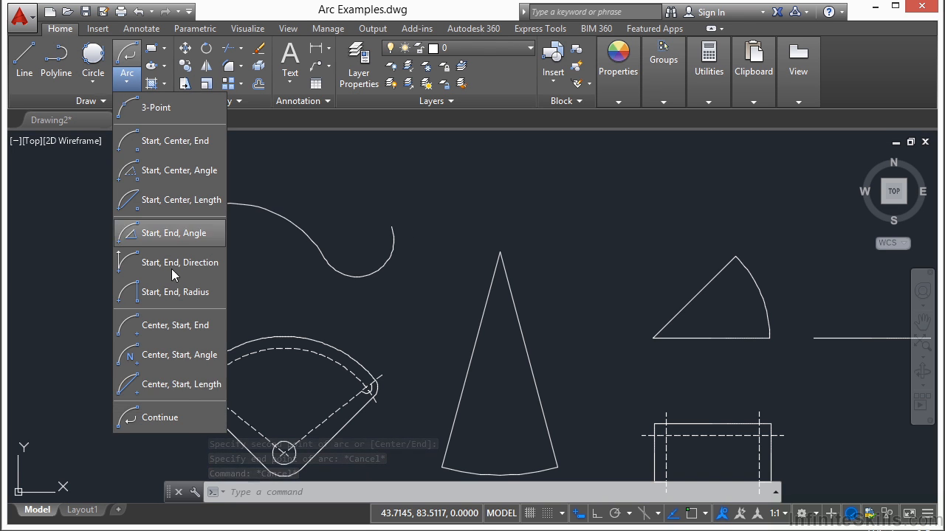
click(159, 419)
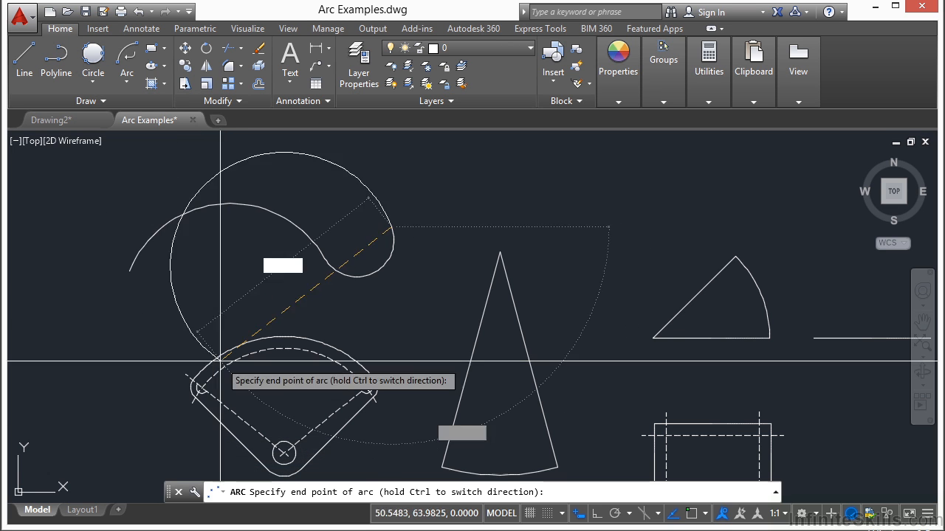
click(346, 220)
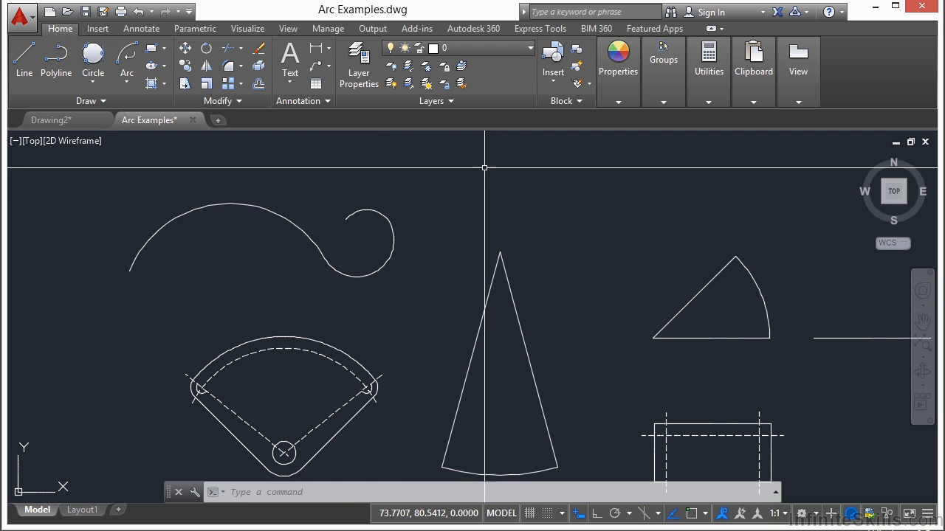
scroll(221, 214, down, 2)
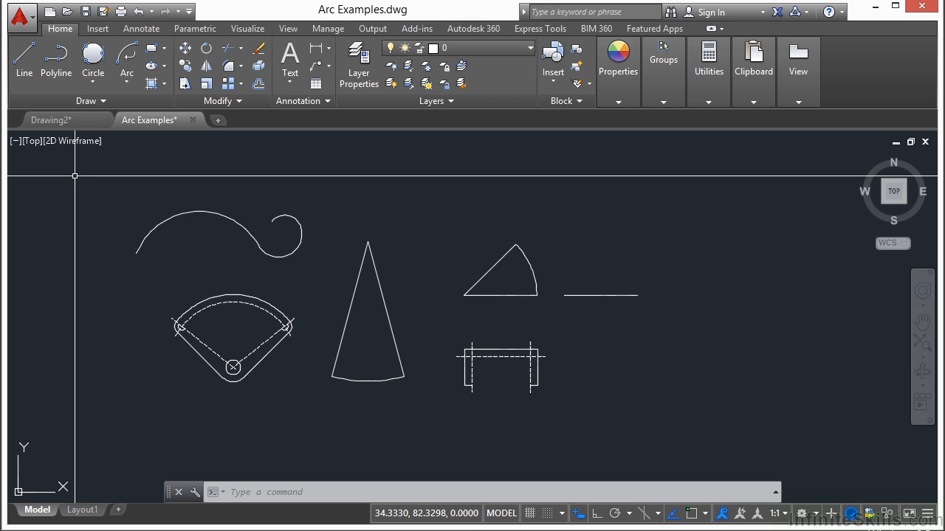